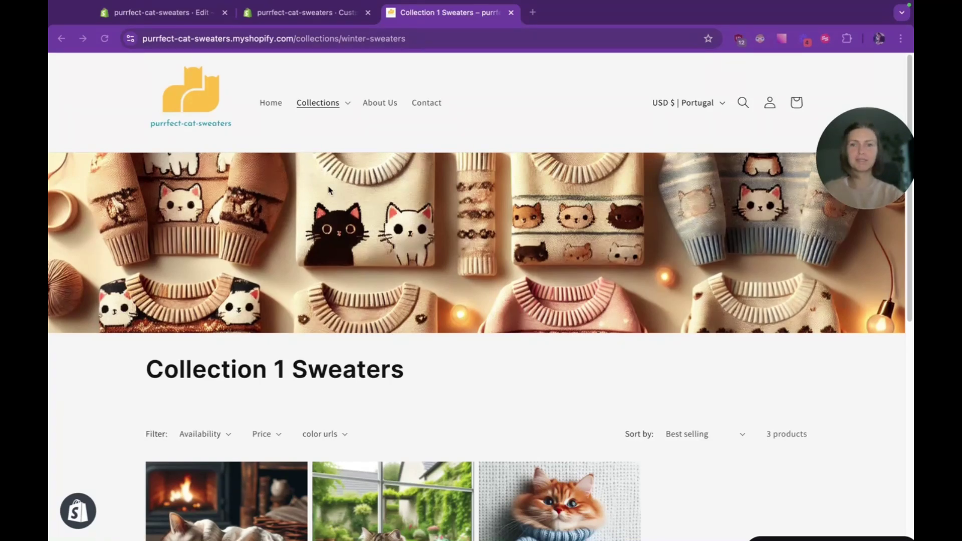
View the Collection 2 Hats storefront page from the Collections menu, then go back to the theme editor.
left_click(315, 103)
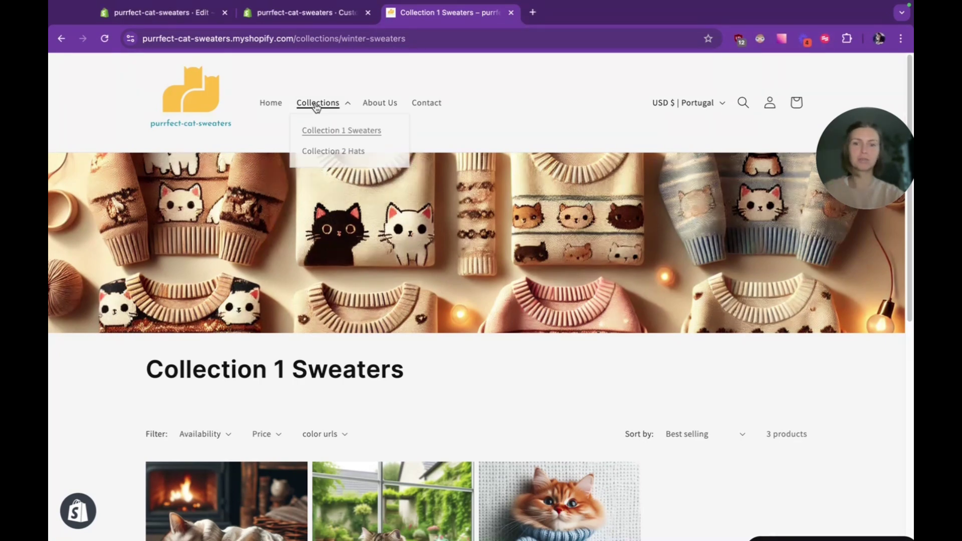
left_click(324, 155)
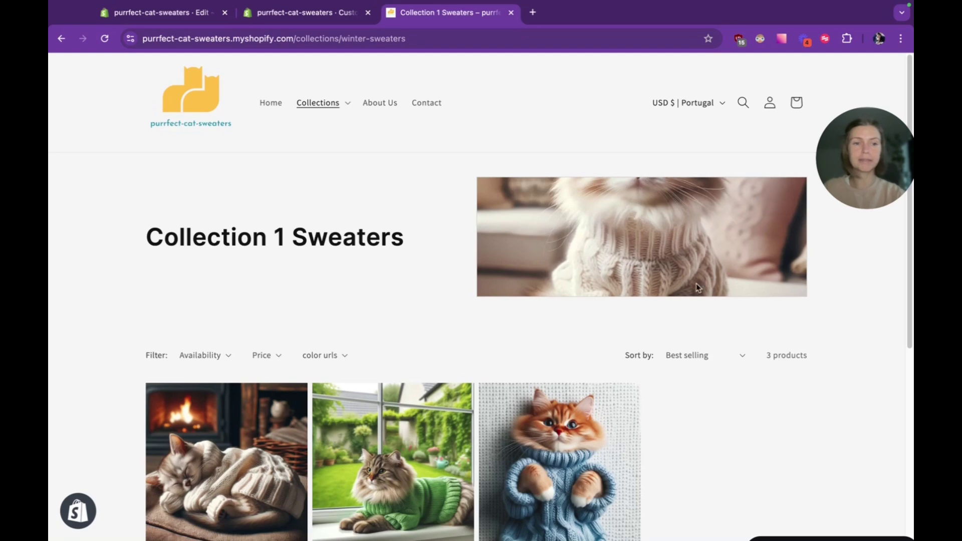
left_click(323, 104)
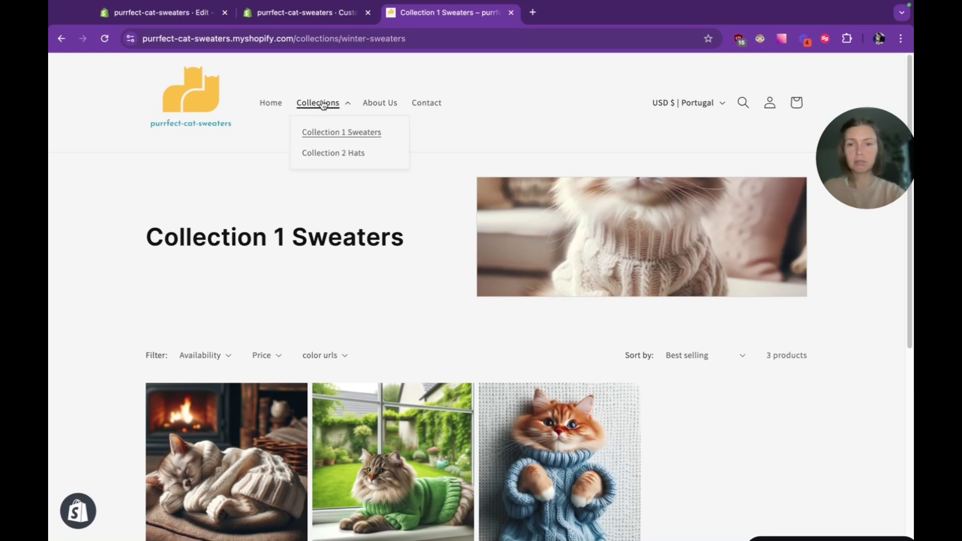
left_click(331, 155)
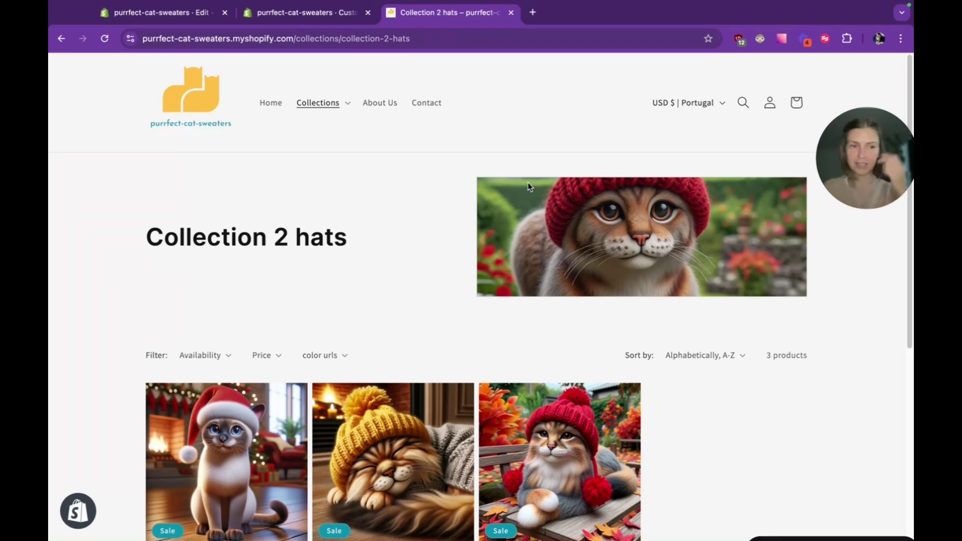
key("ctrl+shift+Tab")
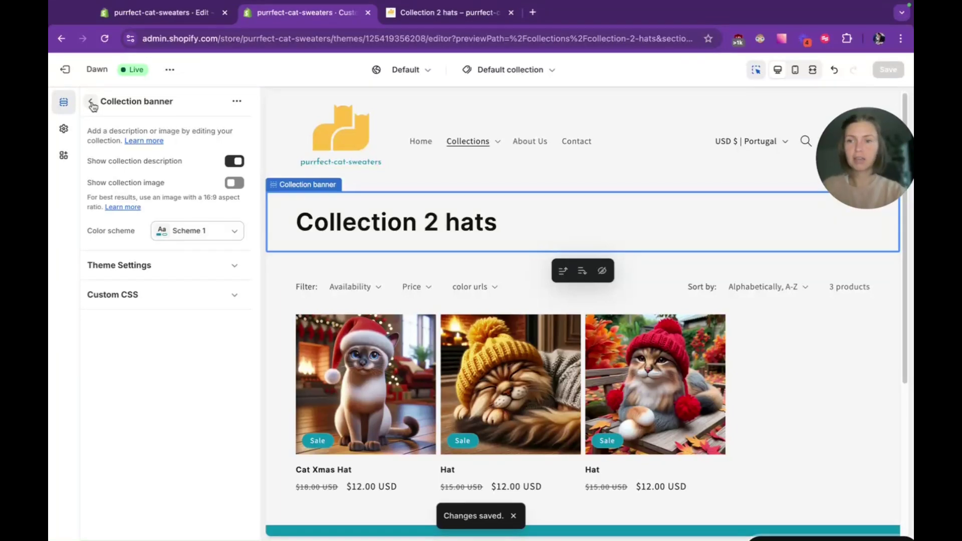
Unhide the Image banner section in the collection template's section list.
left_click(92, 103)
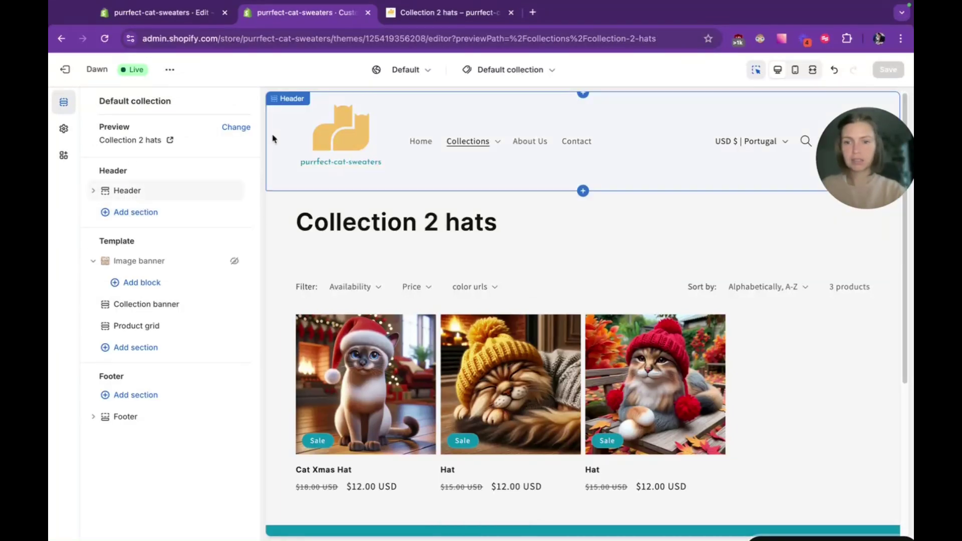
mouse_move(234, 262)
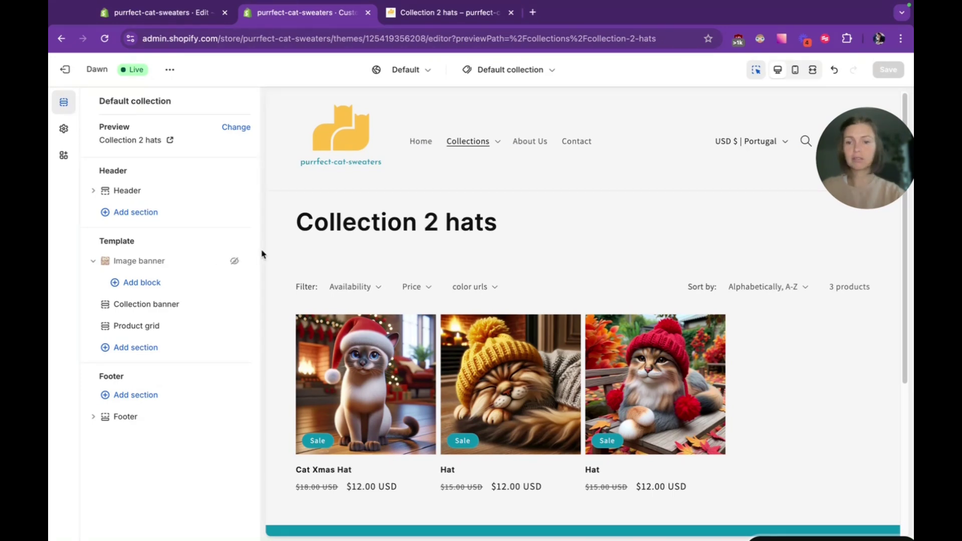
left_click(235, 261)
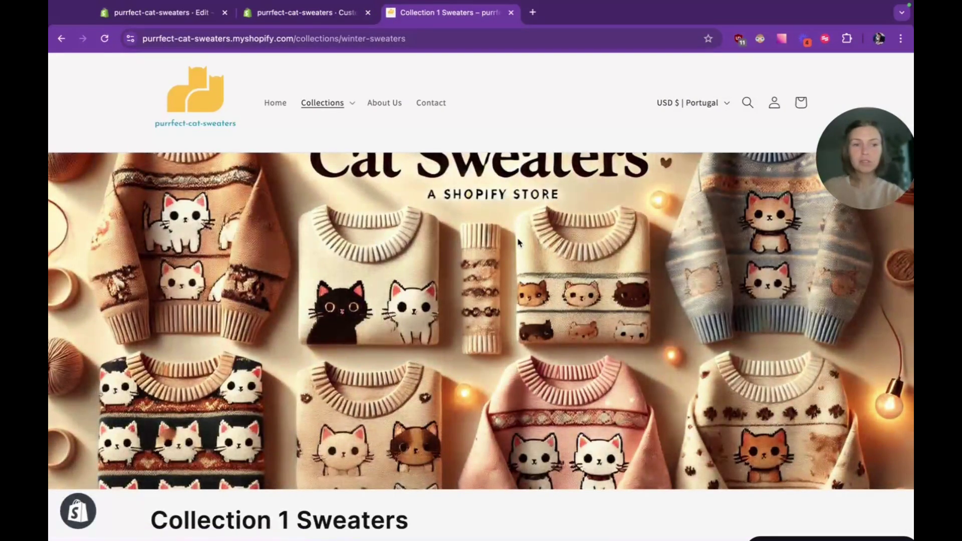
Scroll the preview, then open Collection 2 Hats to compare its banner.
scroll(519, 243, "down", 1)
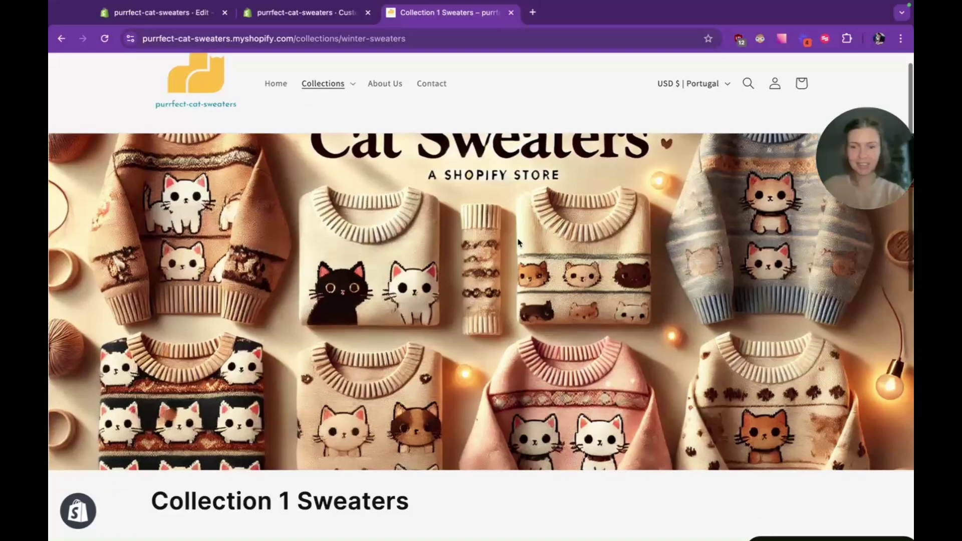
scroll(519, 243, "down", 1)
scroll(425, 228, "up", 2)
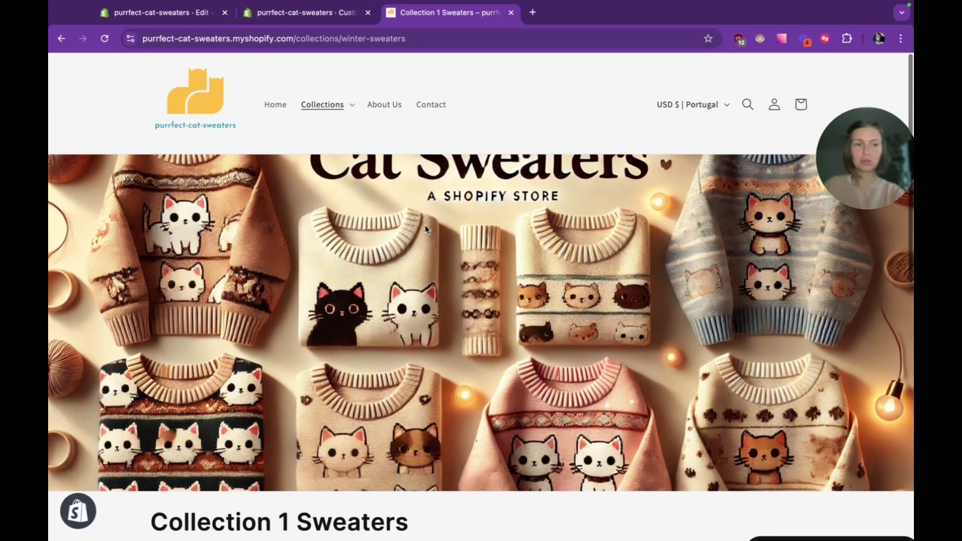
left_click(322, 103)
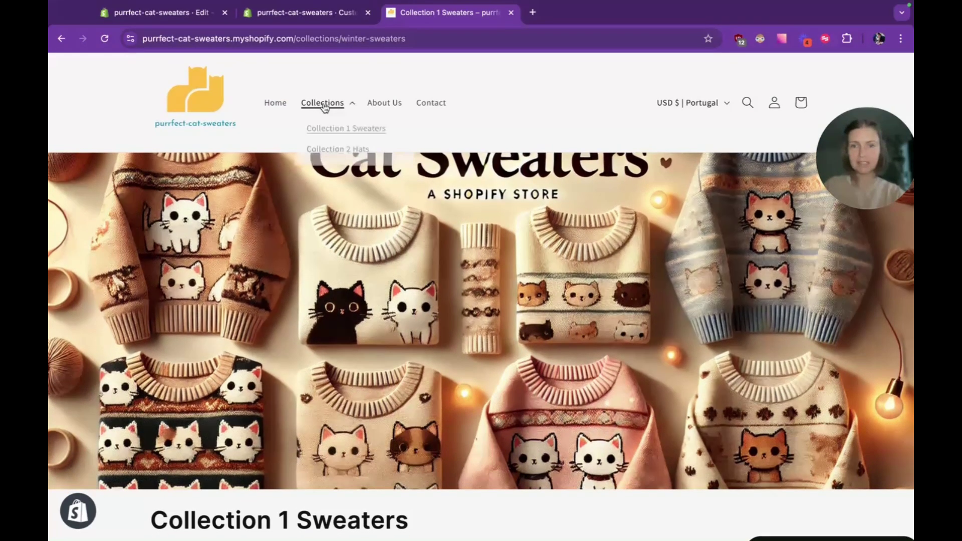
left_click(335, 157)
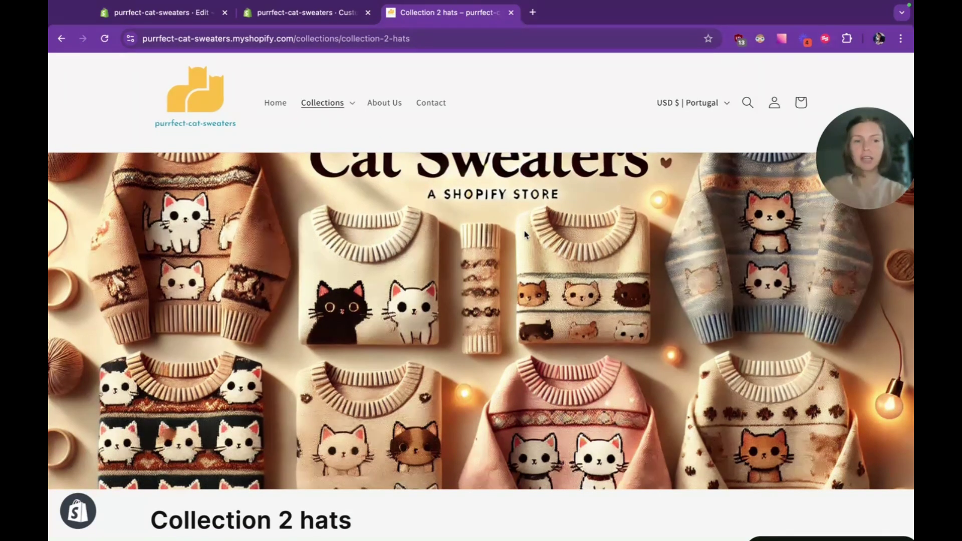
Remove the Image banner section from the collection template.
left_click(292, 18)
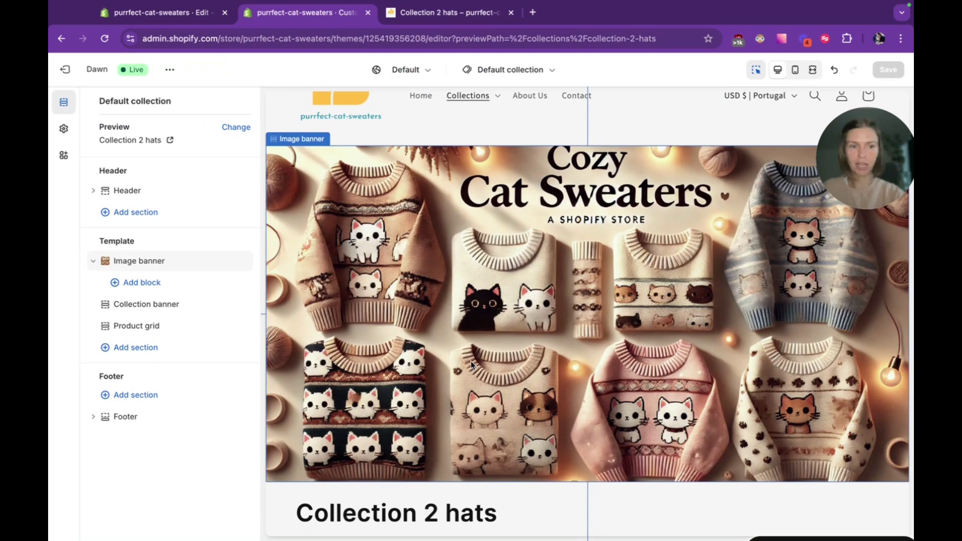
left_click(241, 270)
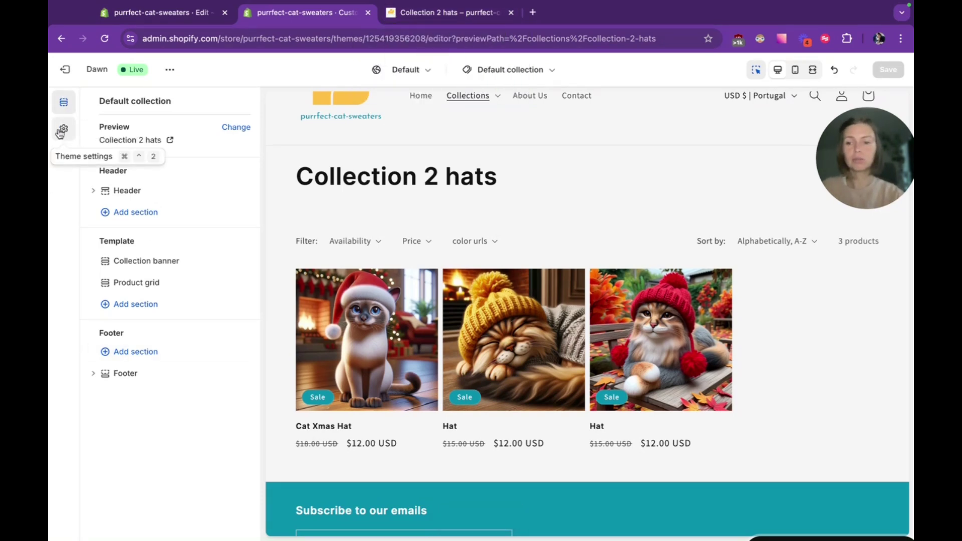
Start a new collection metafield definition from Settings > Custom data > Collections.
left_click(65, 69)
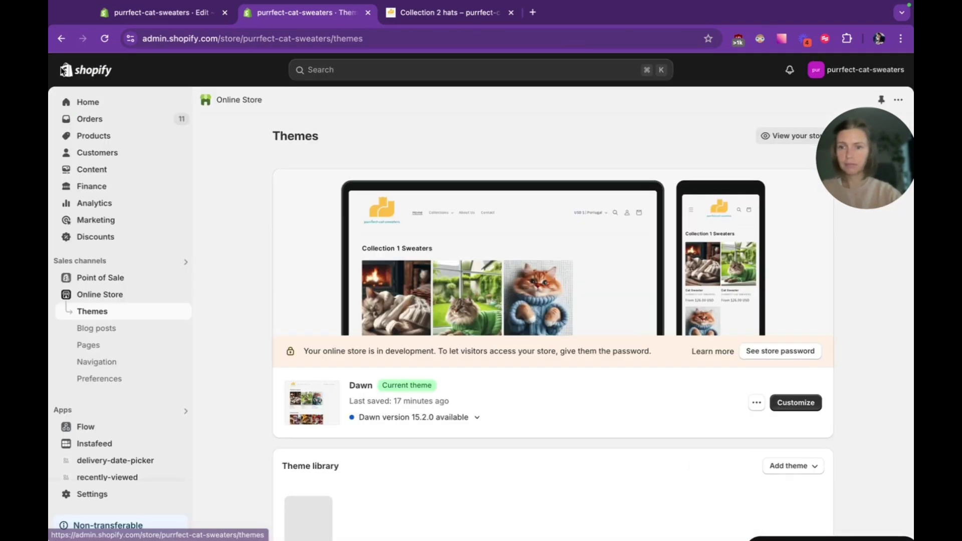
left_click(82, 494)
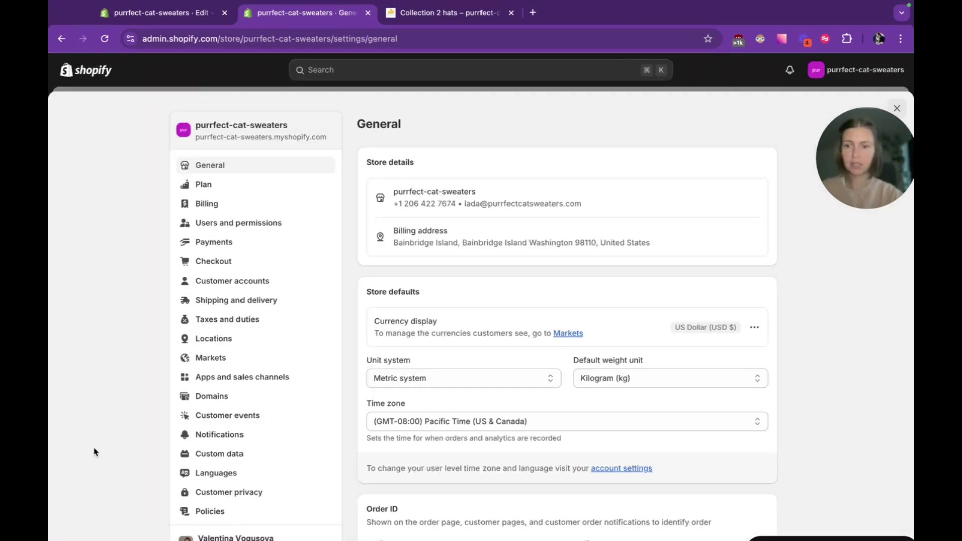
left_click(210, 455)
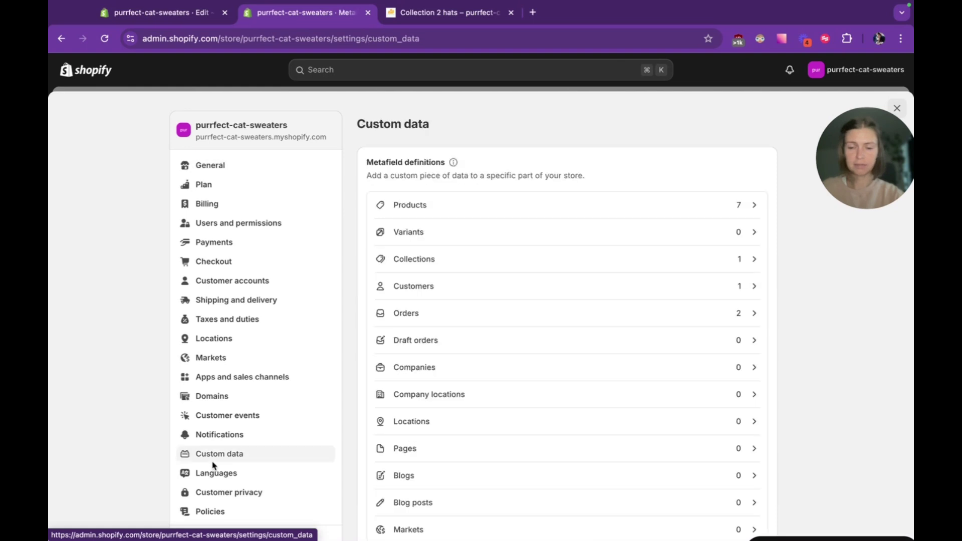
left_click(439, 259)
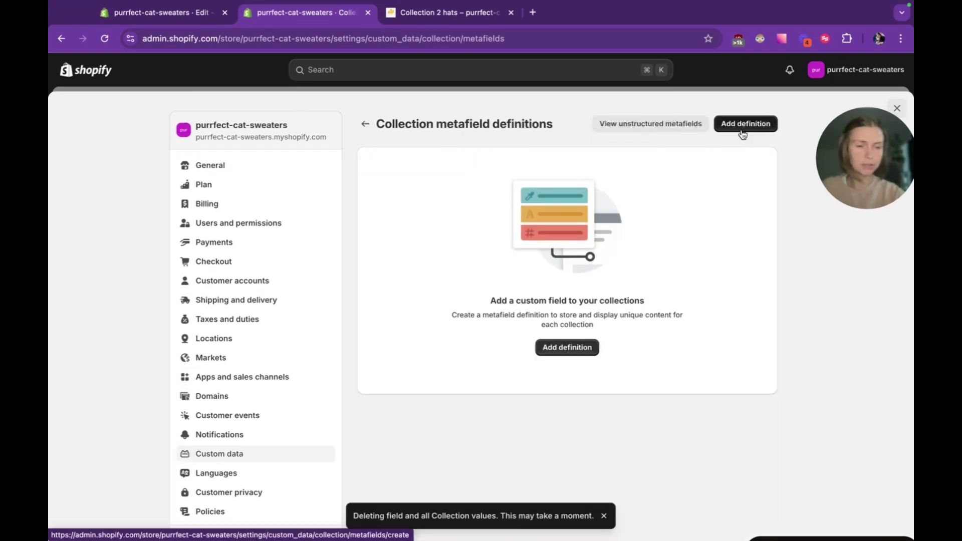
left_click(743, 128)
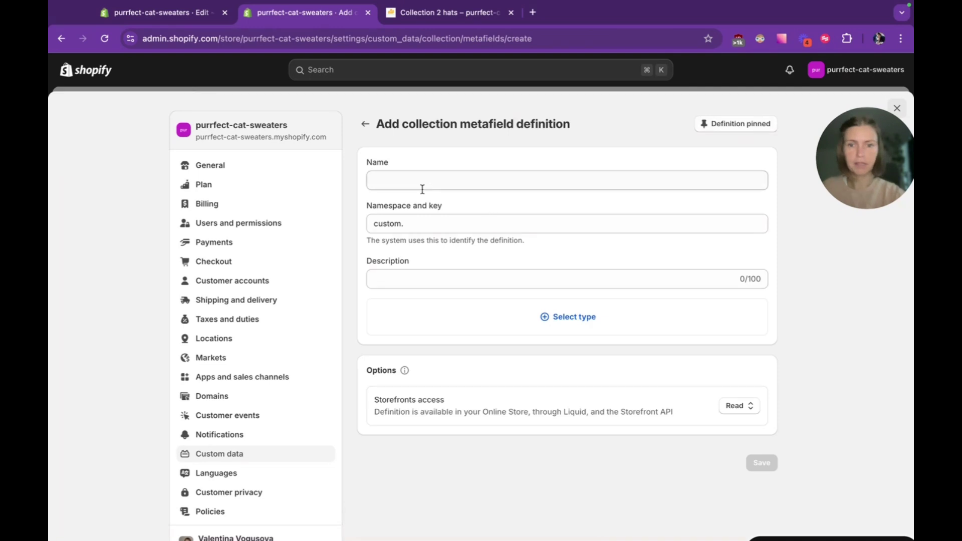
Name the metafield 'banner', set its type to File, and save the definition.
left_click(423, 189)
type("banner")
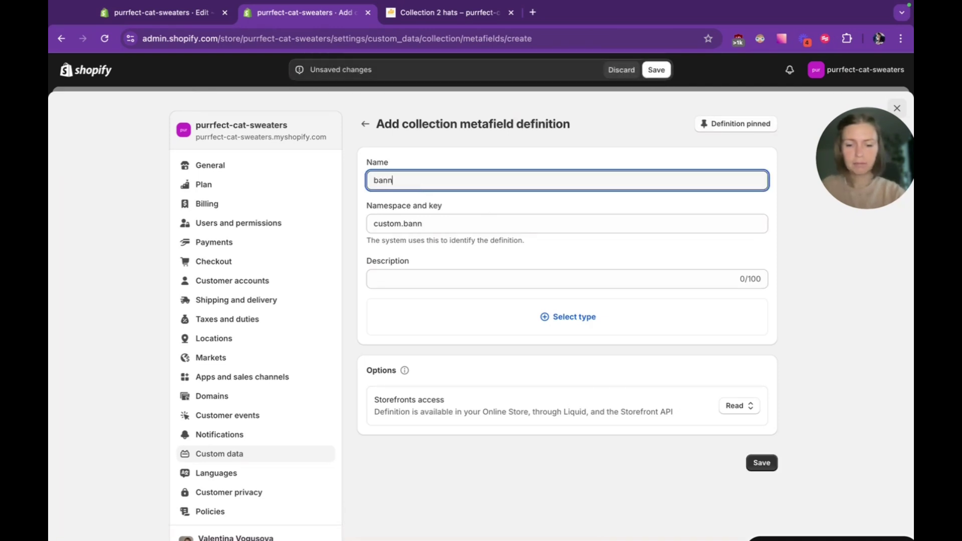
left_click(441, 206)
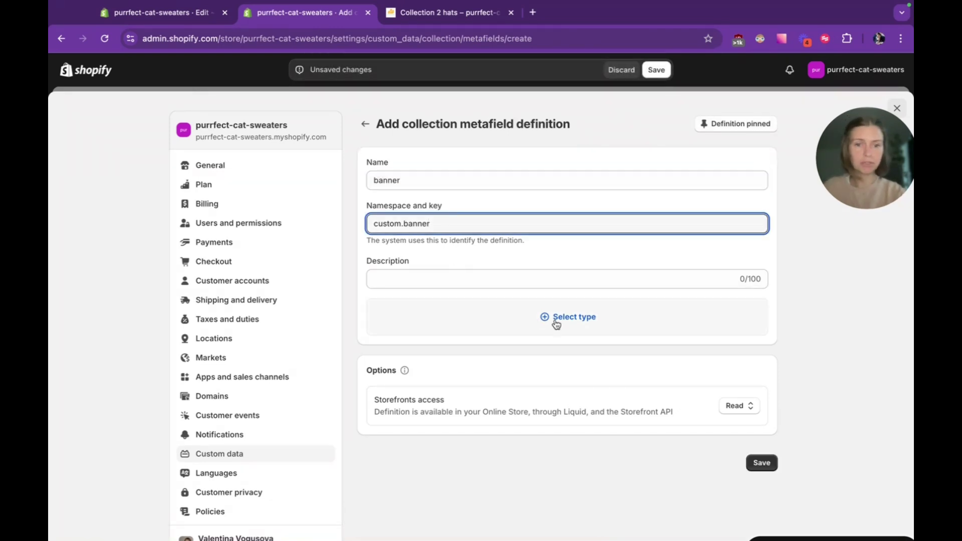
left_click(556, 324)
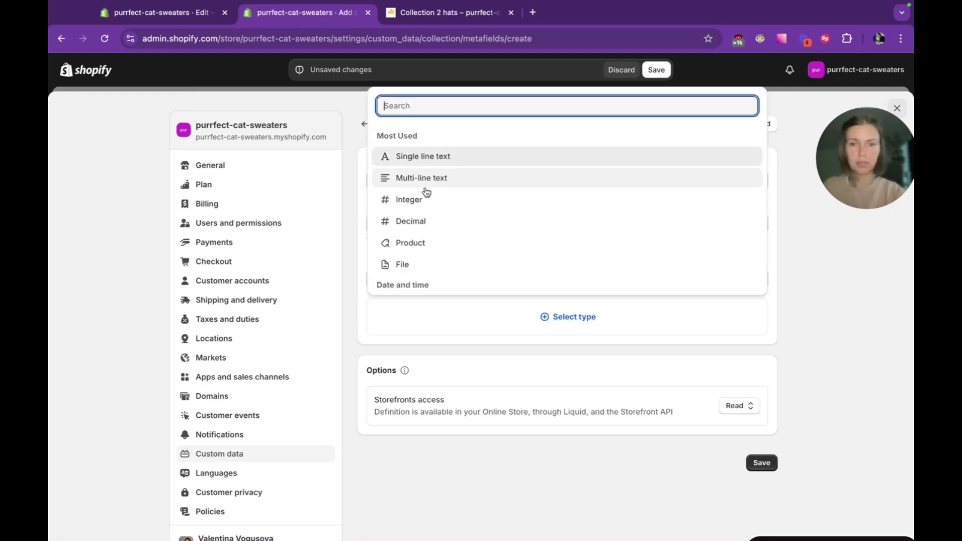
left_click(399, 264)
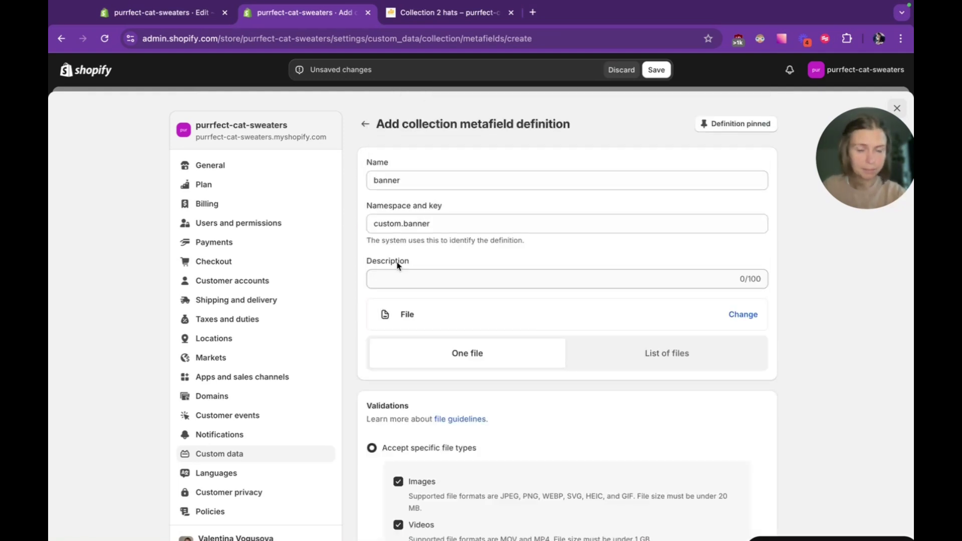
left_click(656, 70)
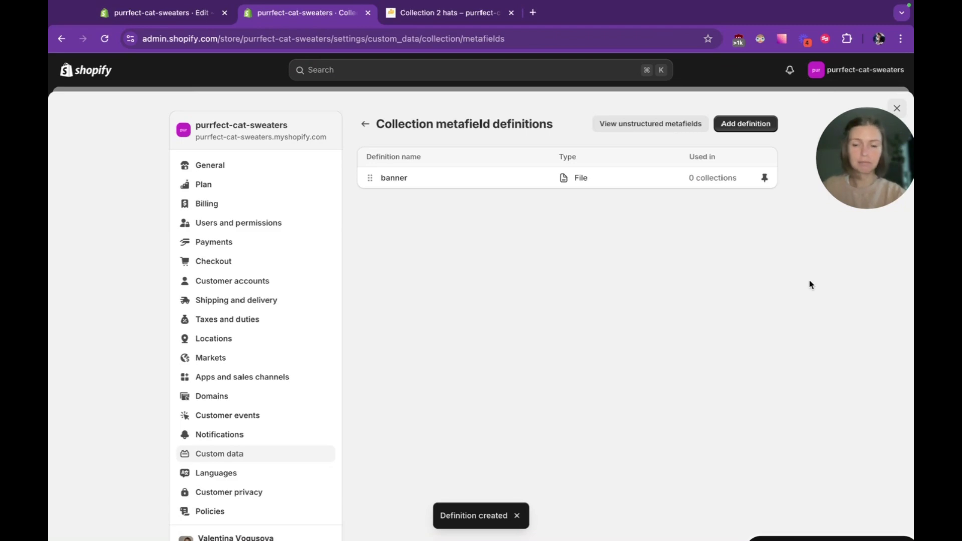
Open Collection 2 hats from Products > Collections and scroll to its metafields.
key("Escape")
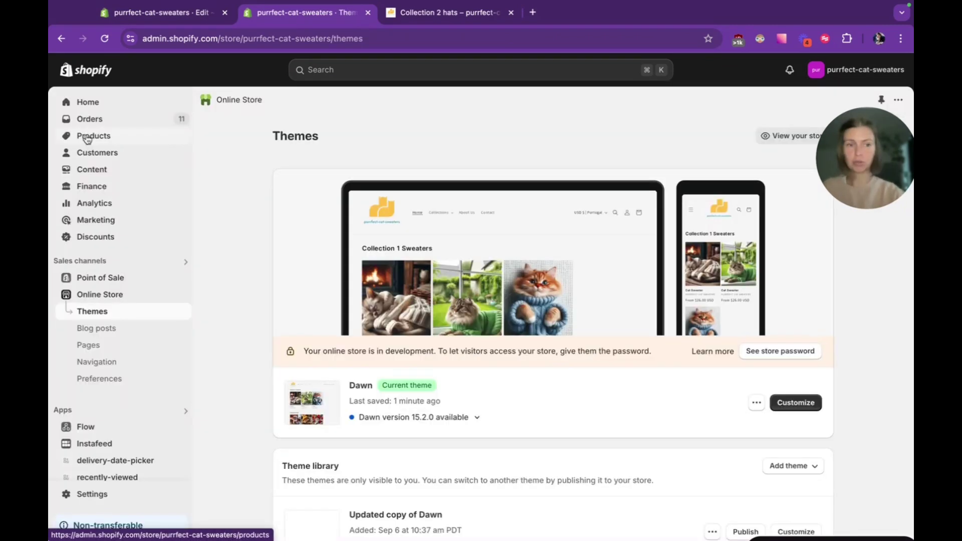
left_click(88, 137)
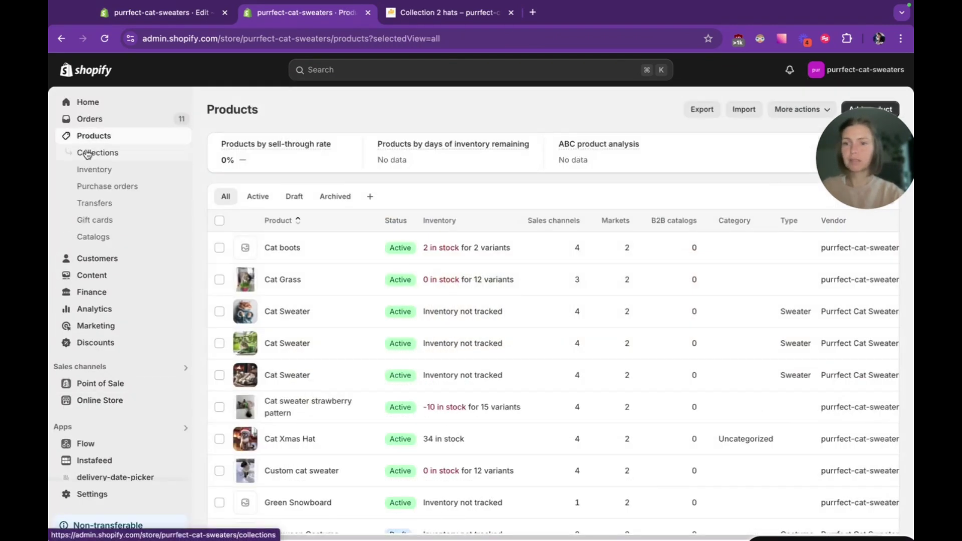
left_click(87, 153)
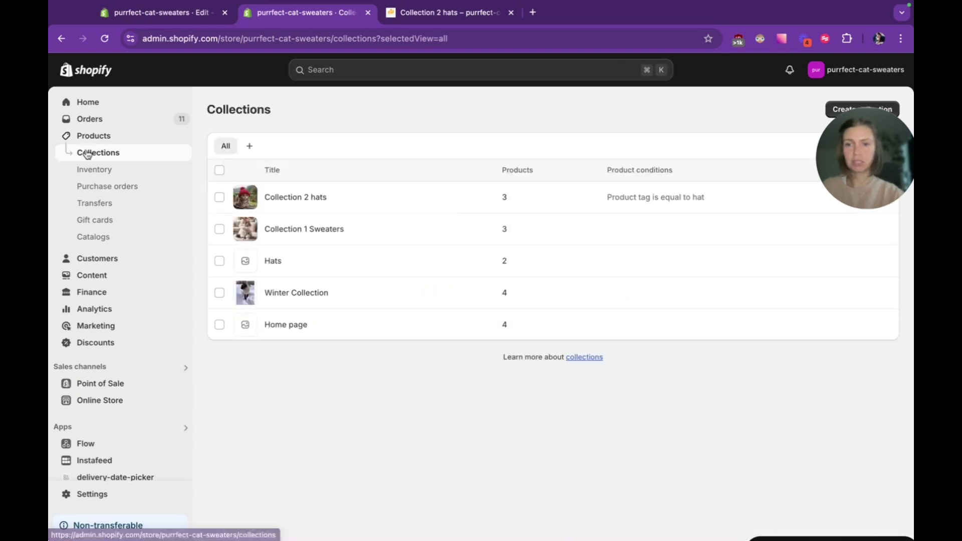
left_click(310, 200)
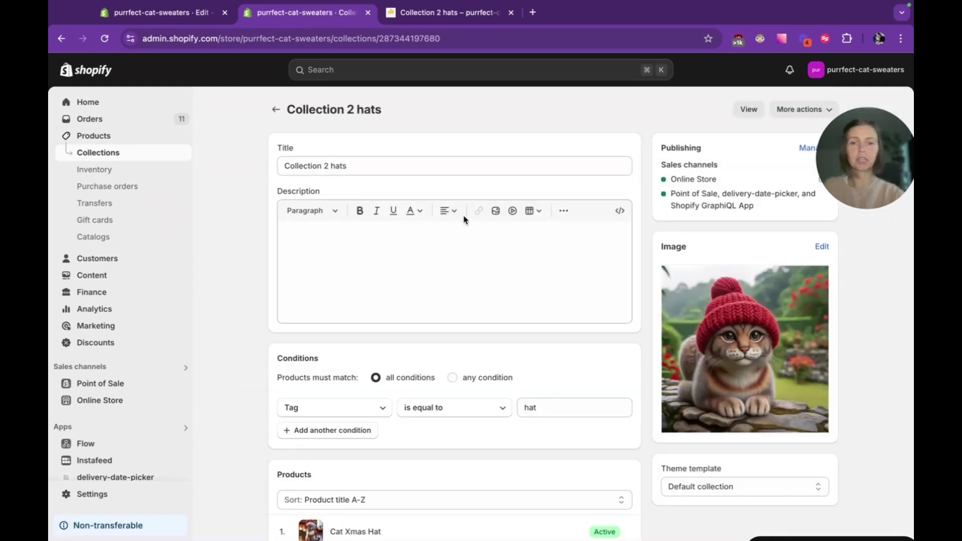
scroll(464, 218, "down", 4)
scroll(464, 219, "down", 3)
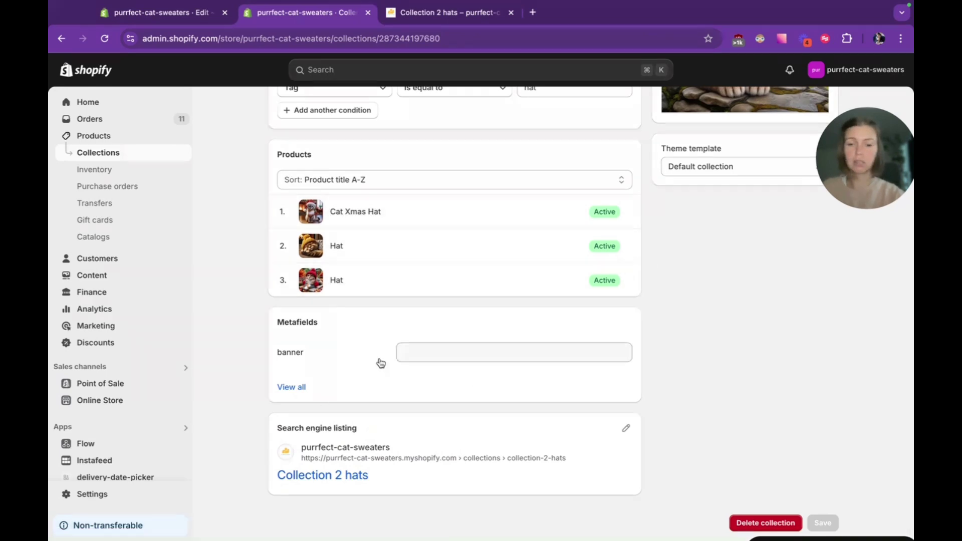
Set Collection 2 hats' banner metafield to the existing hats image.
left_click(448, 355)
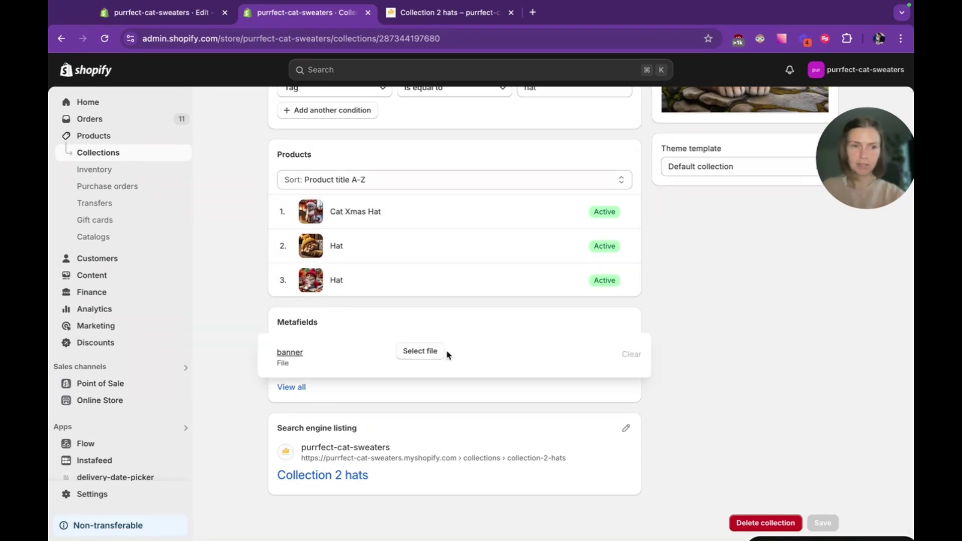
left_click(419, 353)
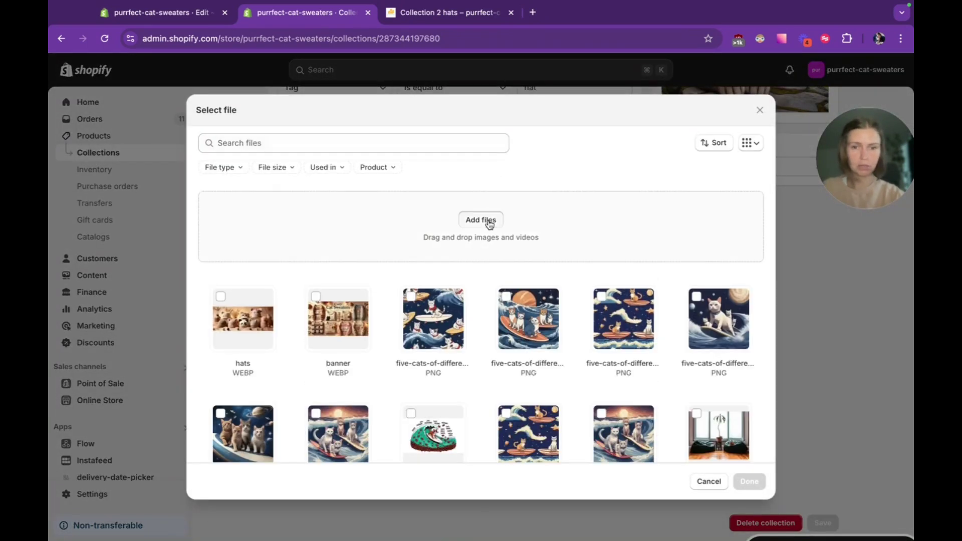
left_click(489, 221)
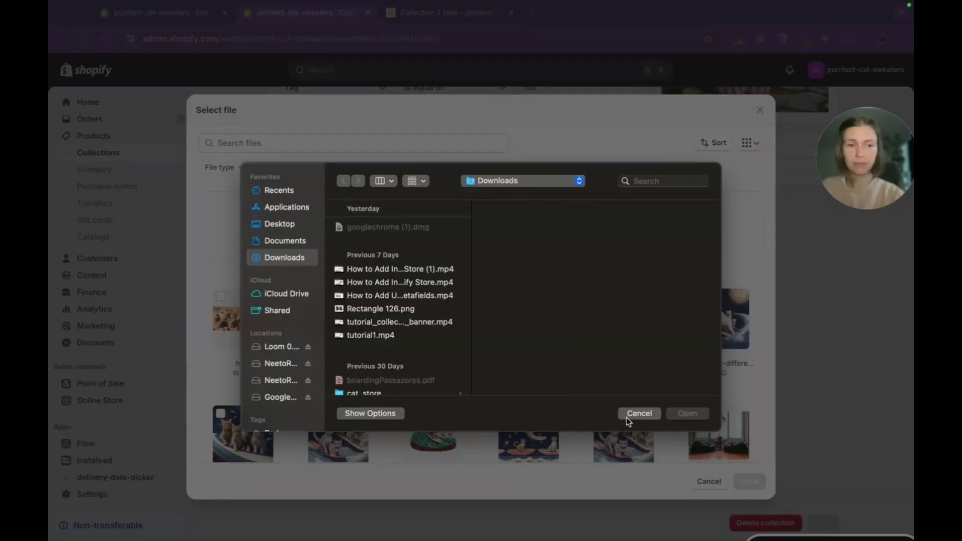
left_click(632, 414)
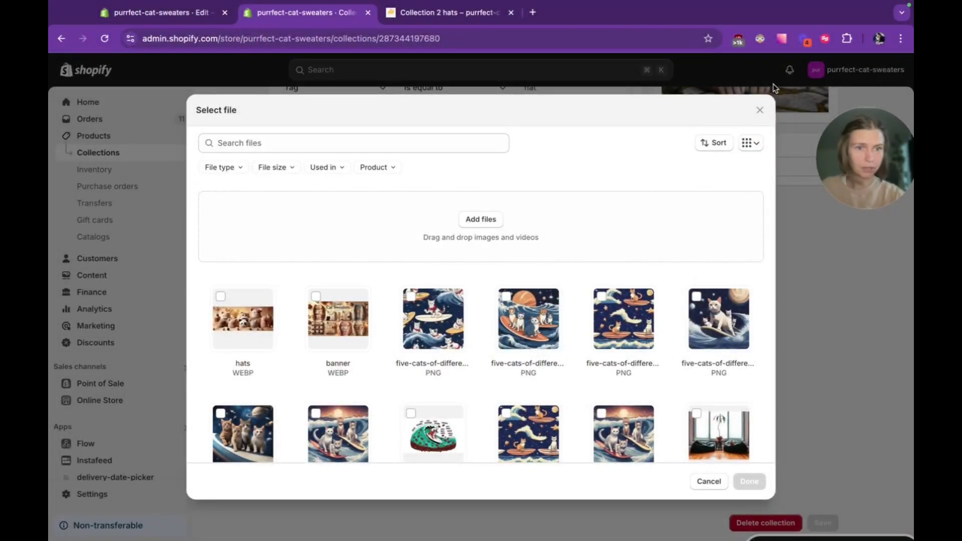
left_click(761, 109)
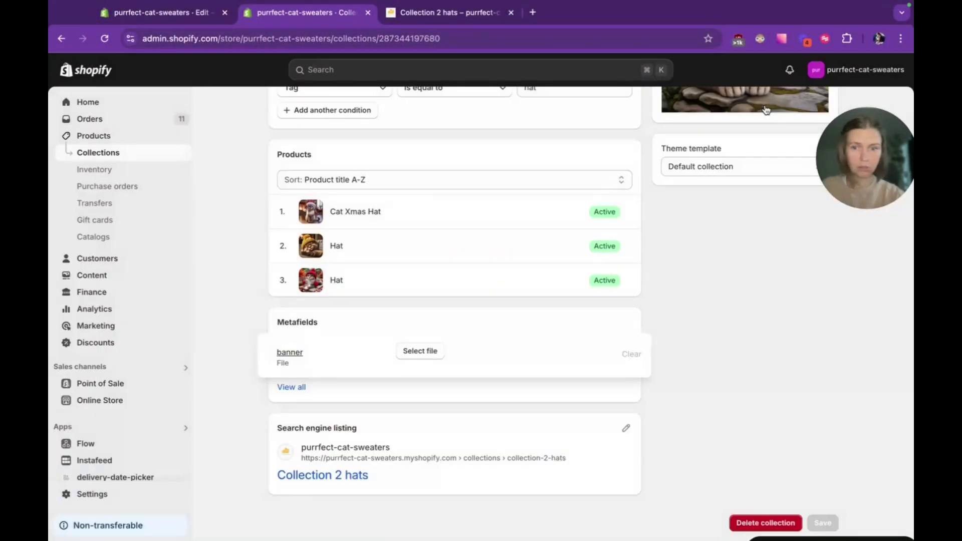
left_click(419, 352)
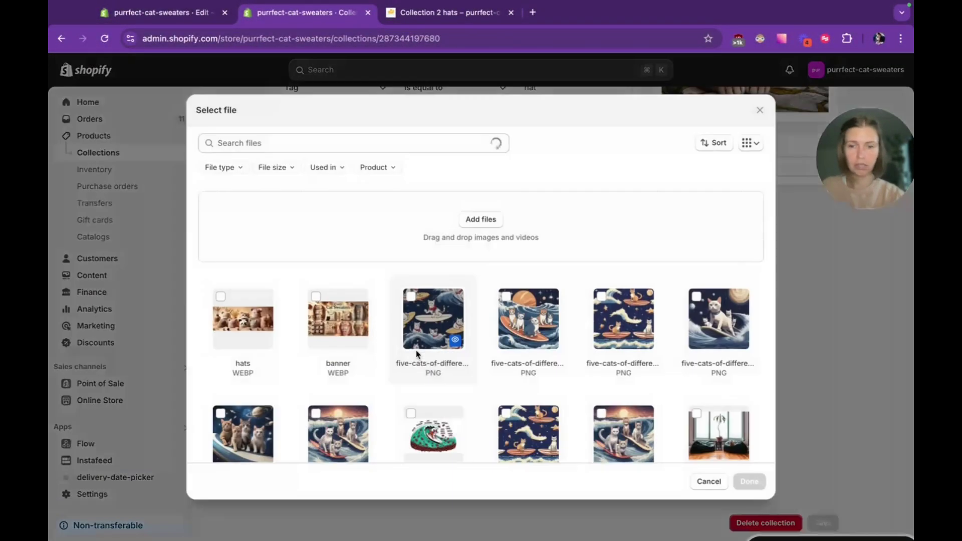
left_click(220, 296)
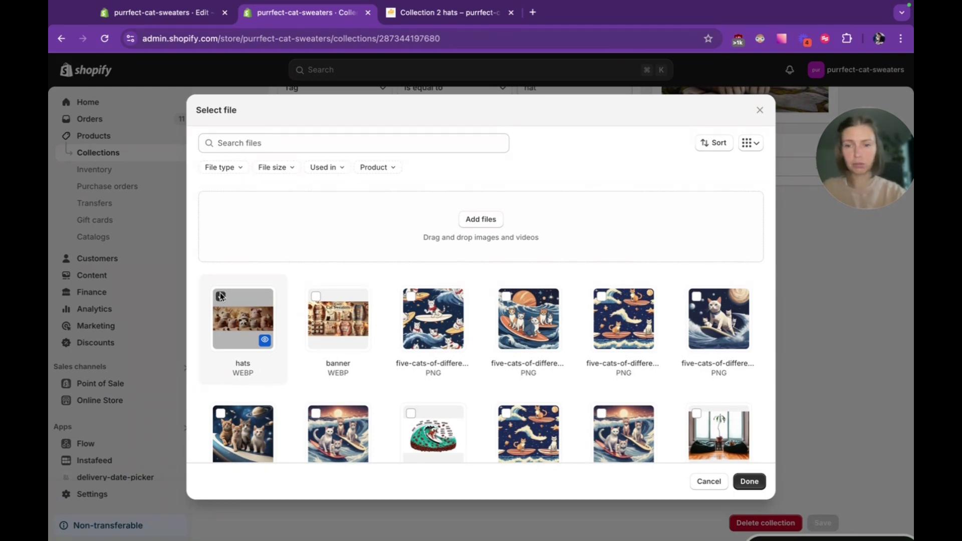
left_click(750, 481)
Set Collection 1 Sweaters' banner metafield to banner.webp.
left_click(93, 148)
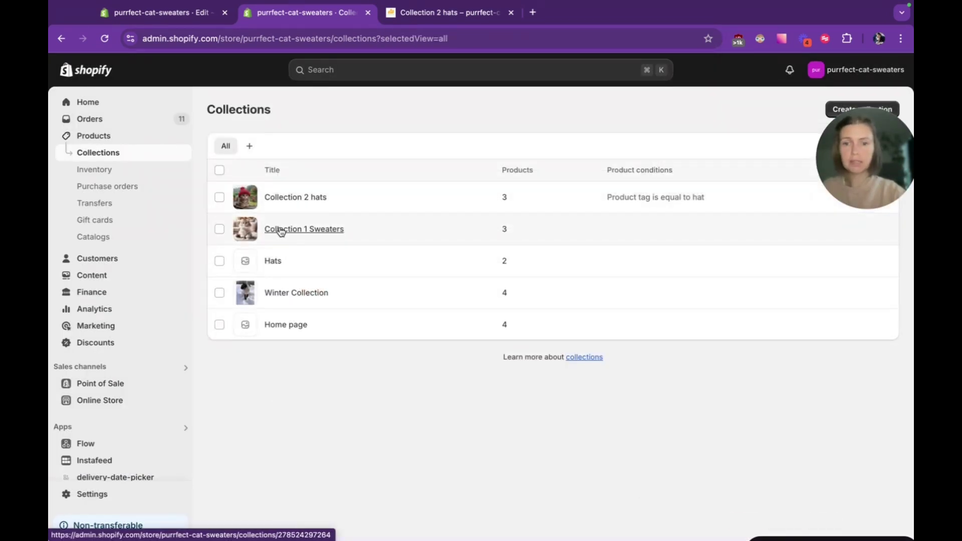
left_click(279, 230)
scroll(453, 359, "down", 4)
left_click(453, 352)
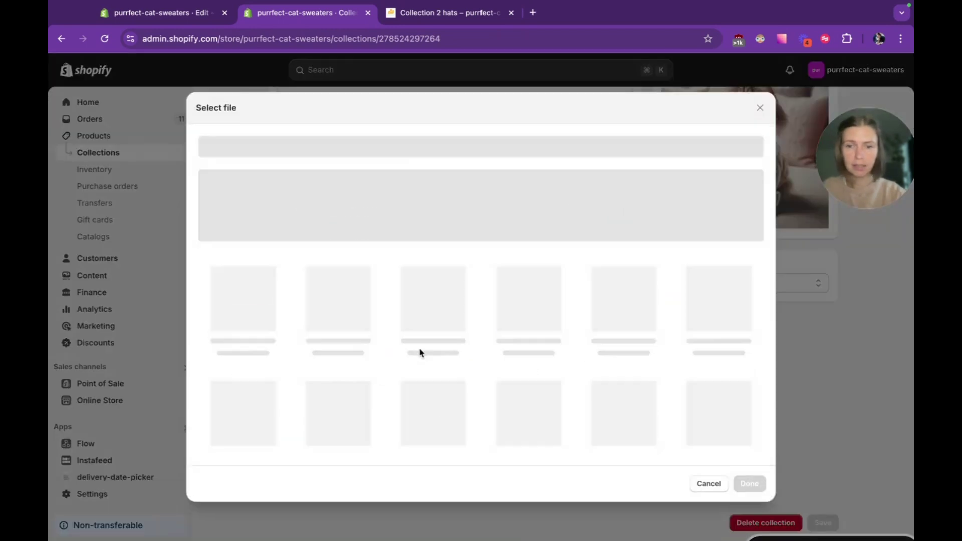
left_click(316, 297)
left_click(750, 481)
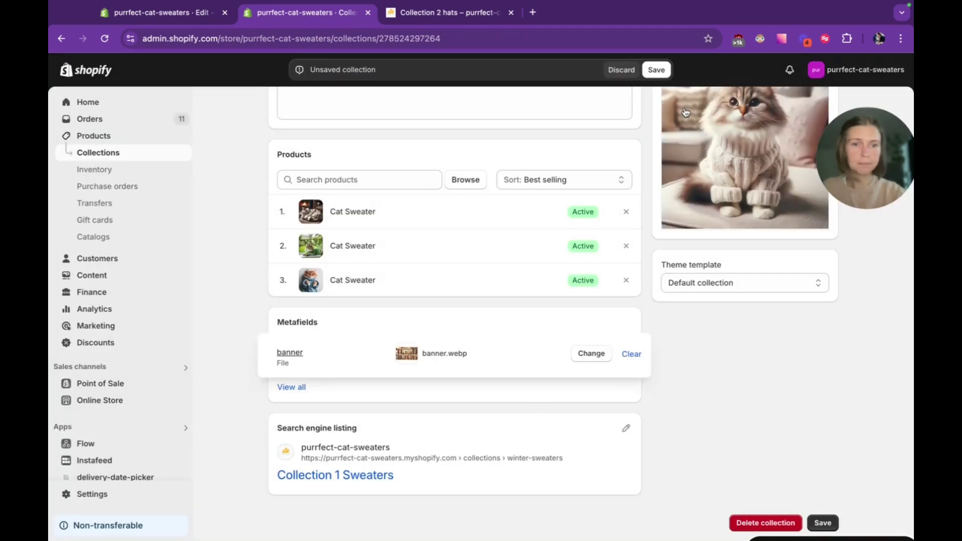
Reload Collection 2 hats and inspect its h1.collection-hero__title heading in DevTools.
left_click(434, 15)
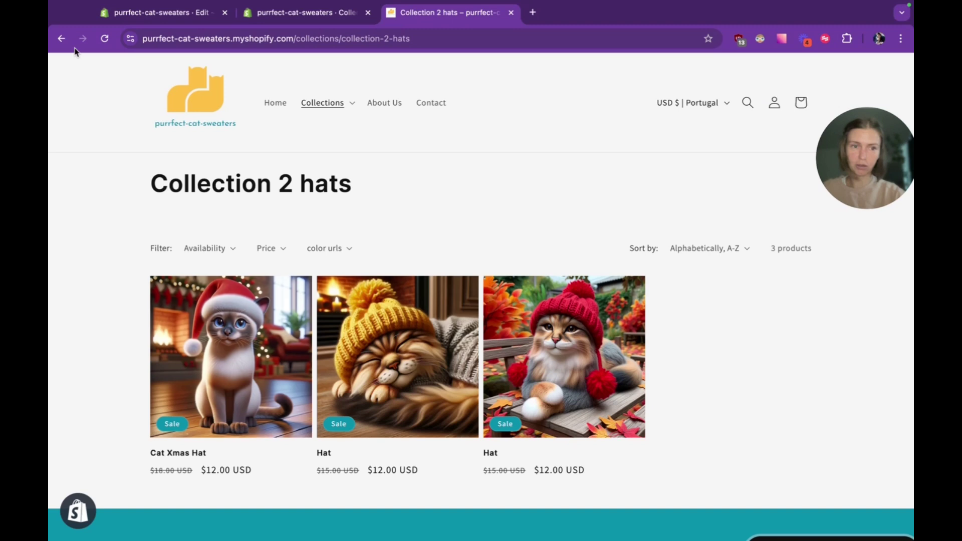
left_click(105, 40)
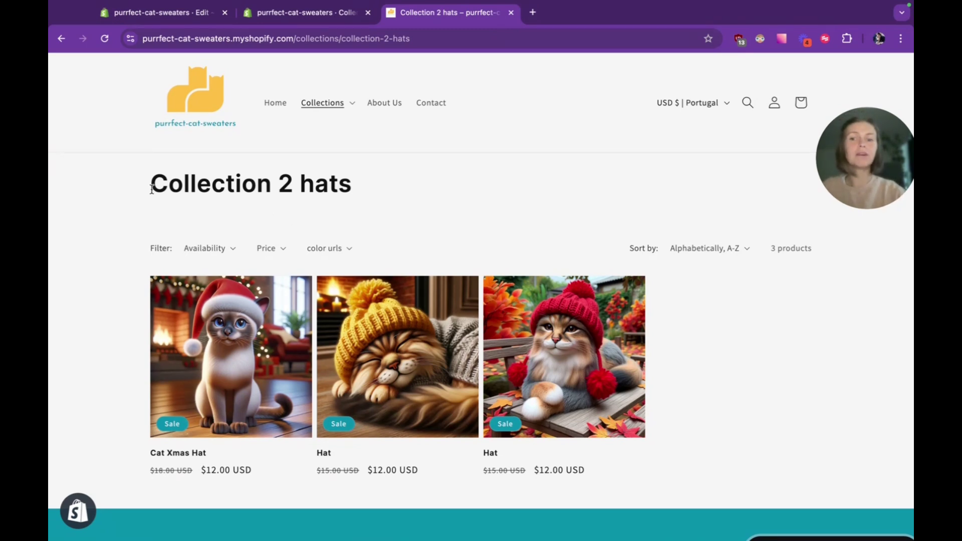
left_click_drag(151, 189, 363, 196)
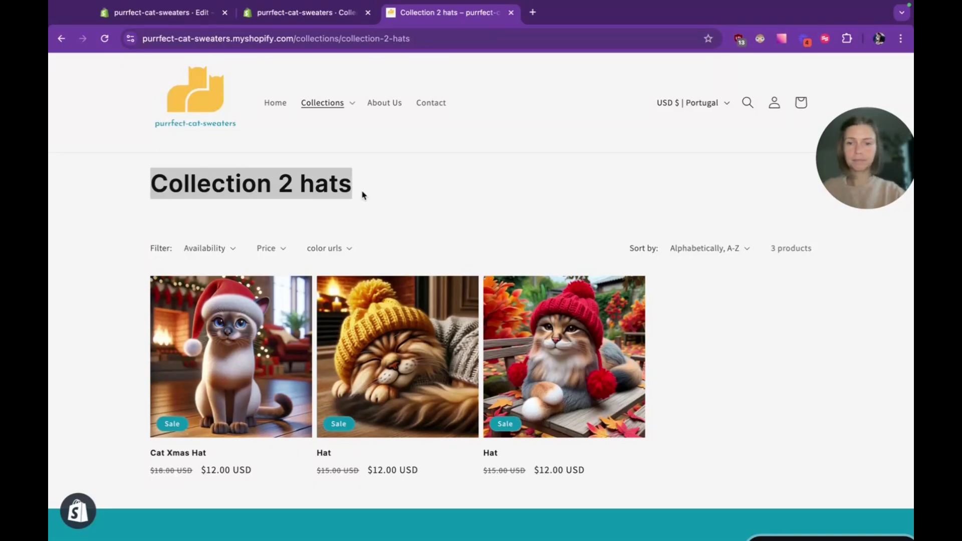
right_click(252, 180)
left_click(271, 320)
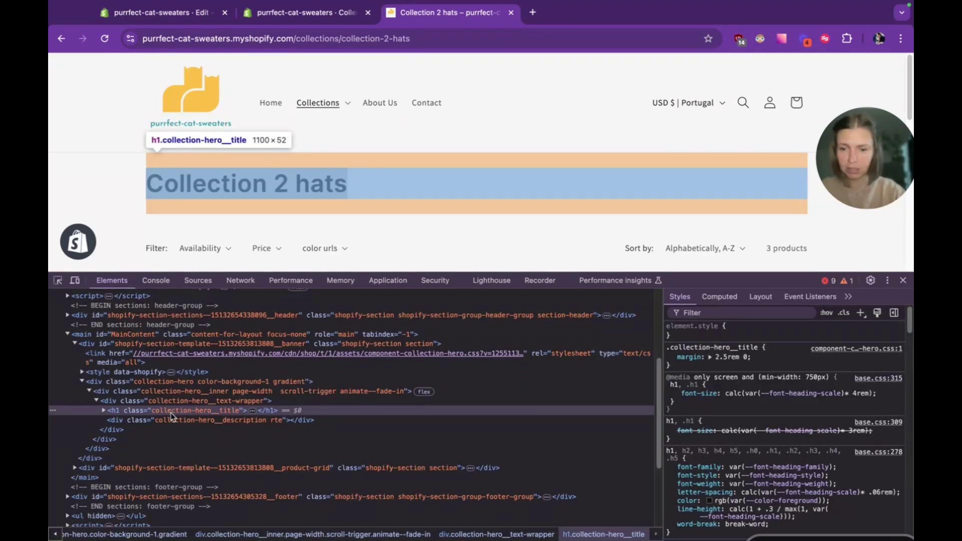
key("Right")
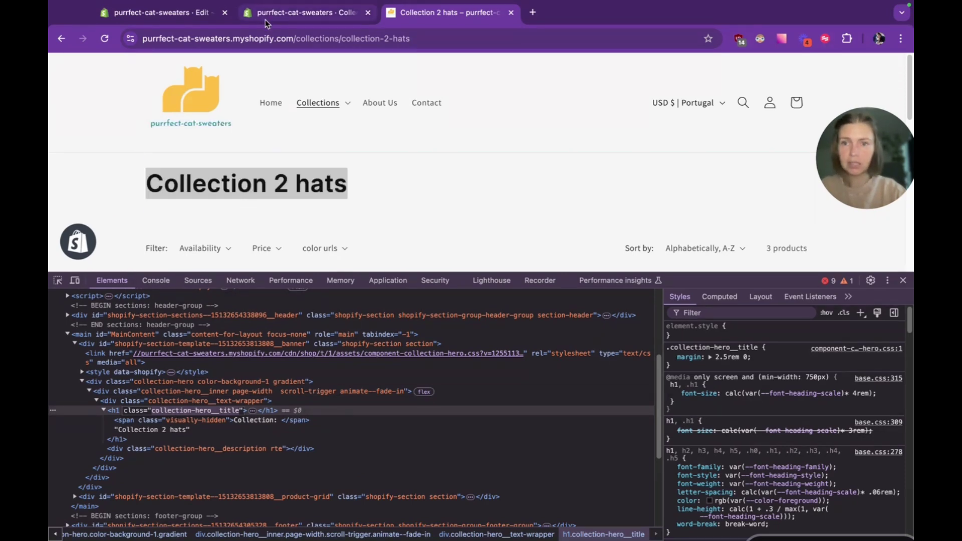
Open main-collection-banner.liquid and locate the collection-hero__title markup to place the banner block.
left_click(151, 14)
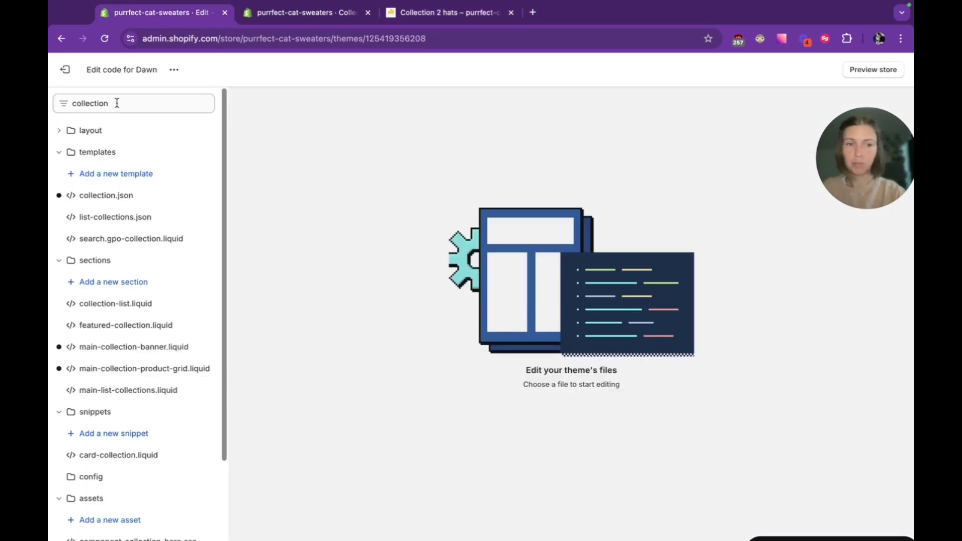
left_click(123, 106)
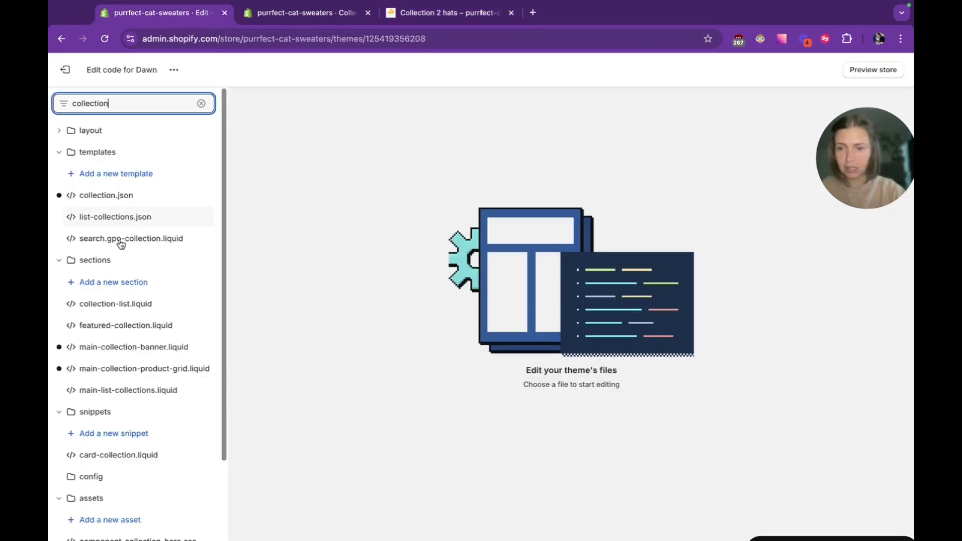
left_click(151, 353)
key("ctrl+f")
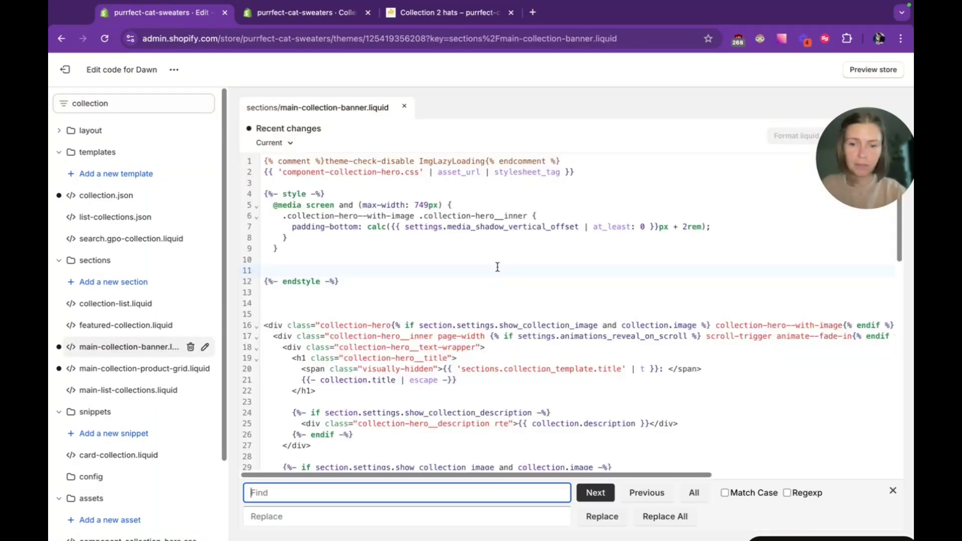
type("collection-hero__title")
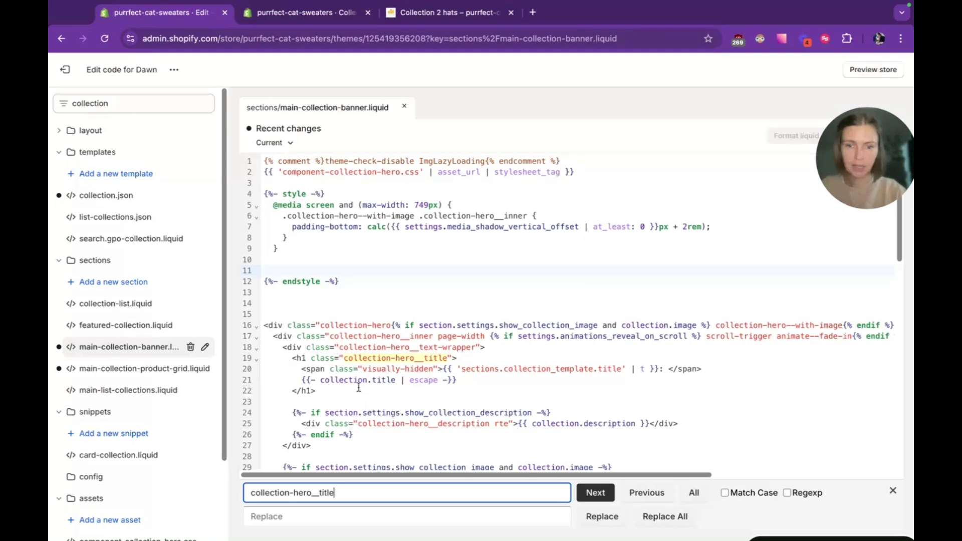
left_click_drag(345, 359, 445, 359)
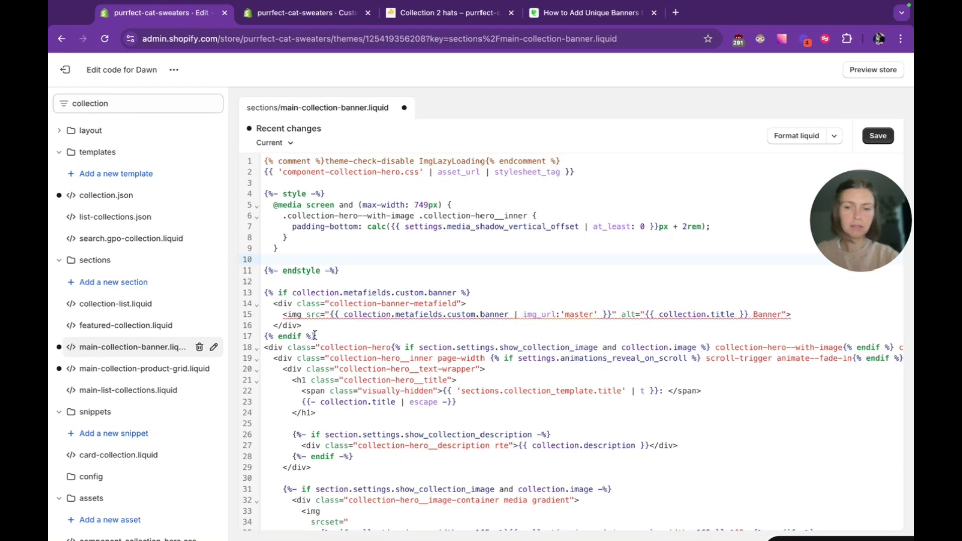
mouse_move(418, 314)
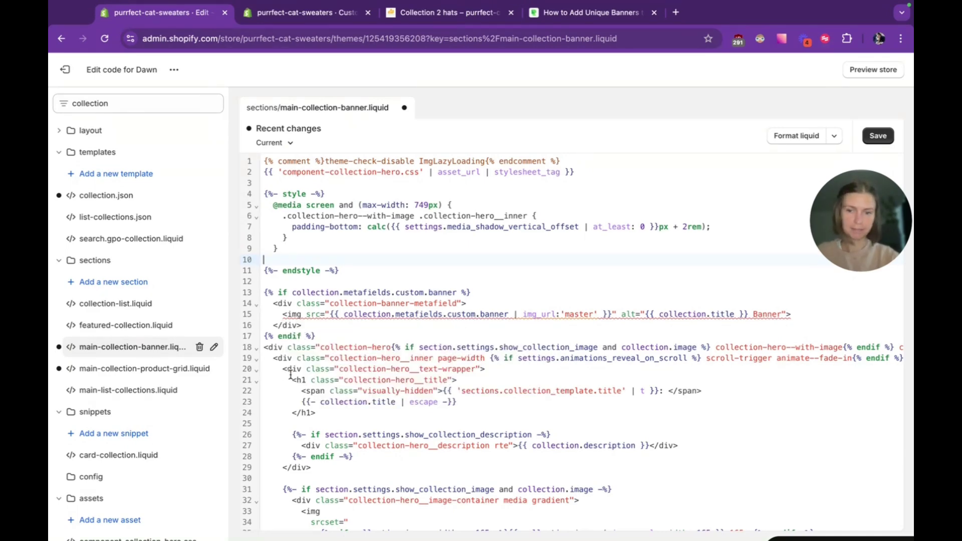
Confirm Collection 2 hats shows the hats image and Collection 1 Sweaters its Cozy Cat Sweaters banner.
left_click(441, 13)
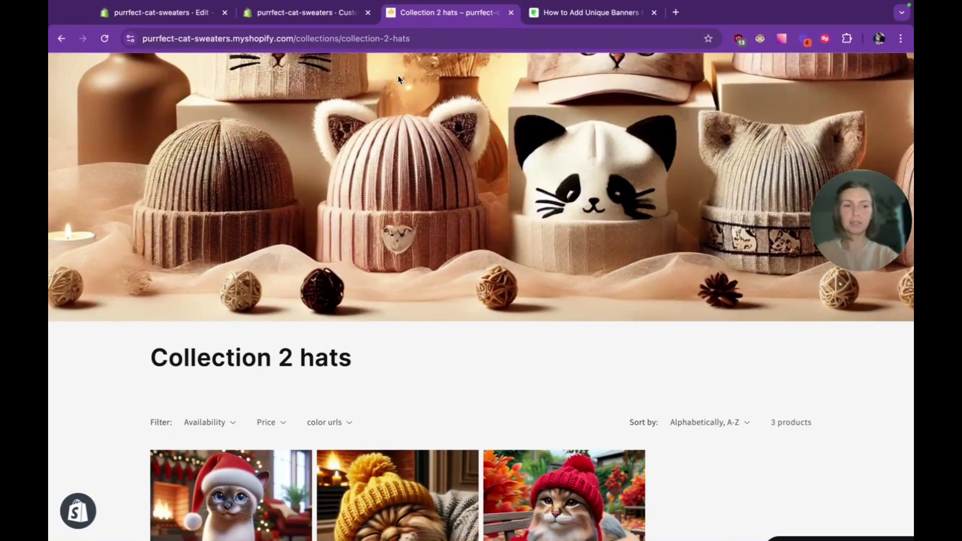
scroll(399, 79, "up", 4)
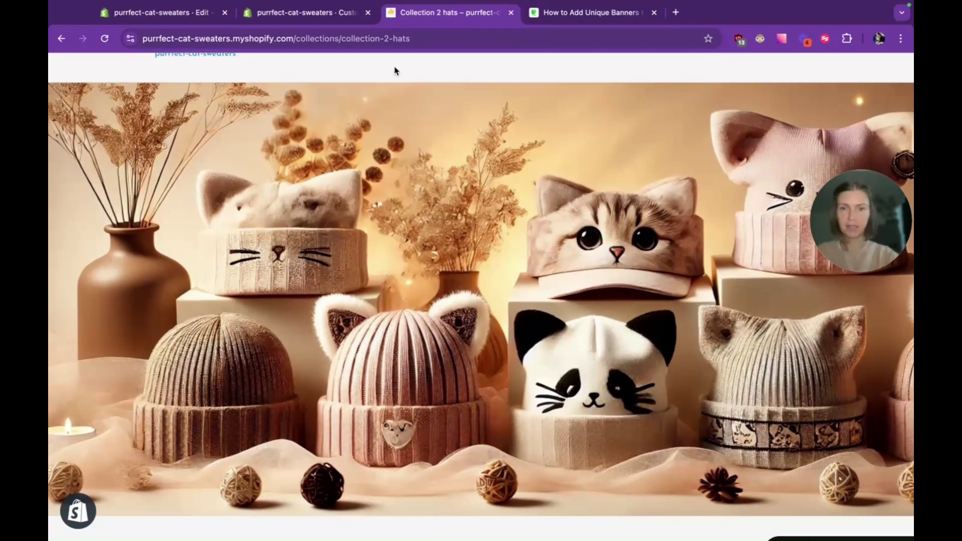
scroll(402, 146, "up", 2)
left_click(331, 84)
left_click(320, 118)
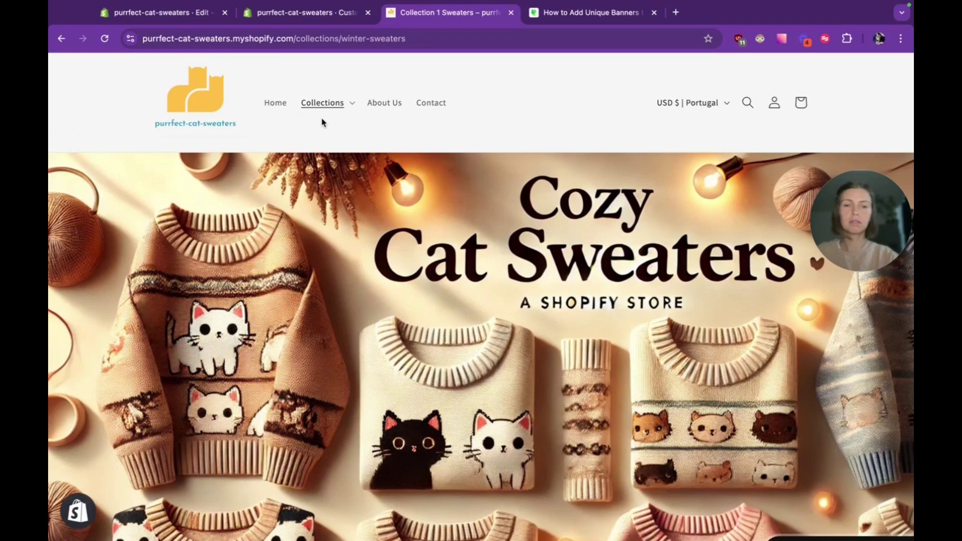
scroll(321, 118, "down", 1)
scroll(556, 258, "down", 8)
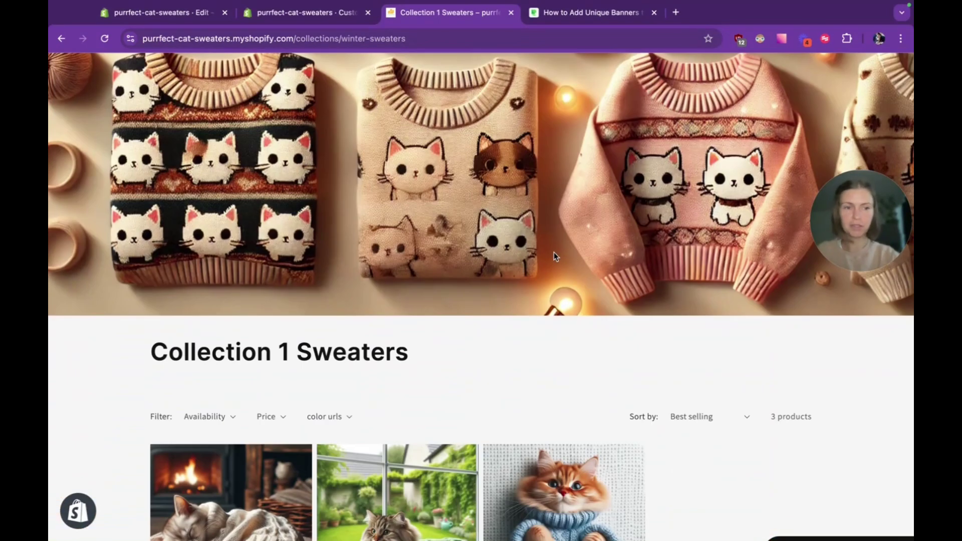
scroll(330, 143, "up", 2)
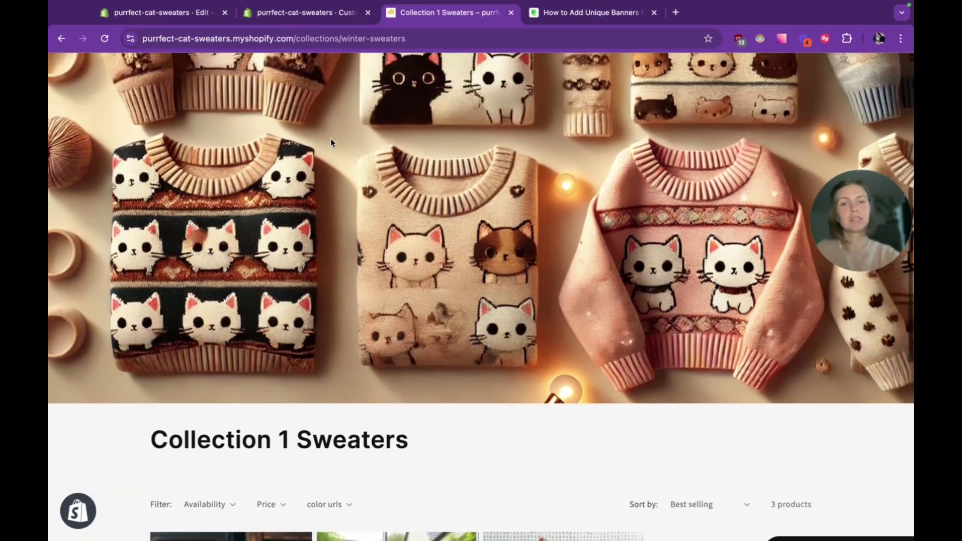
scroll(330, 143, "up", 5)
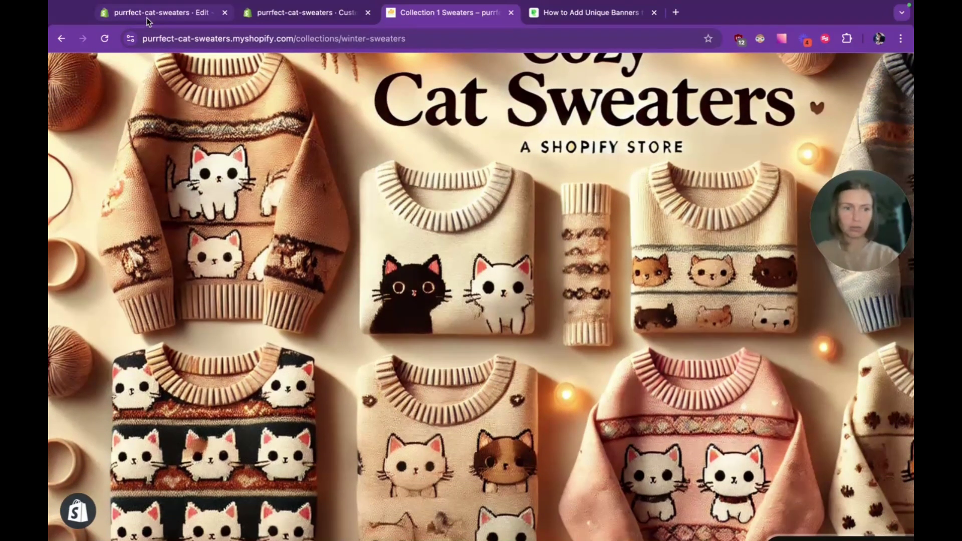
Add a .collection-banner-metafield img rule (width 100%, max-height 300px, object-fit cover) and save.
left_click(146, 17)
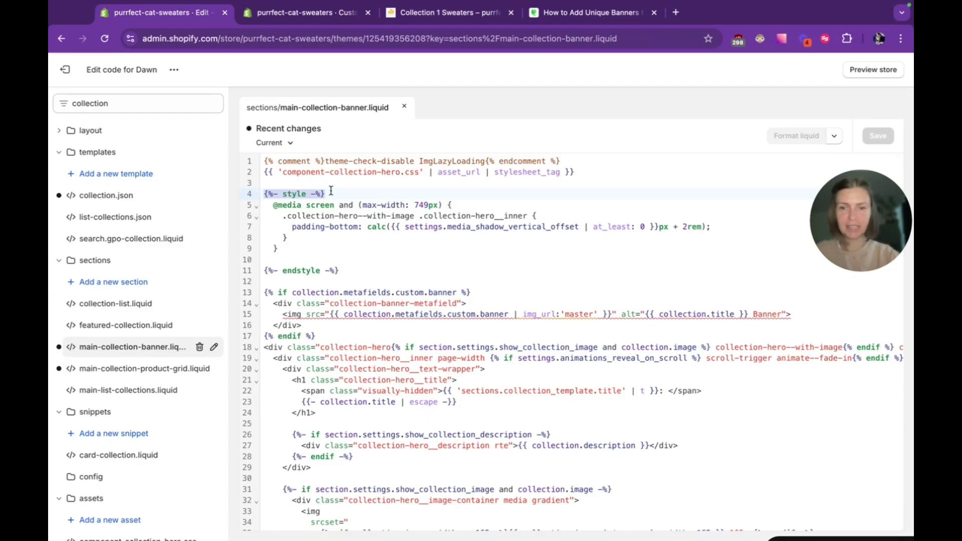
left_click_drag(326, 193, 262, 195)
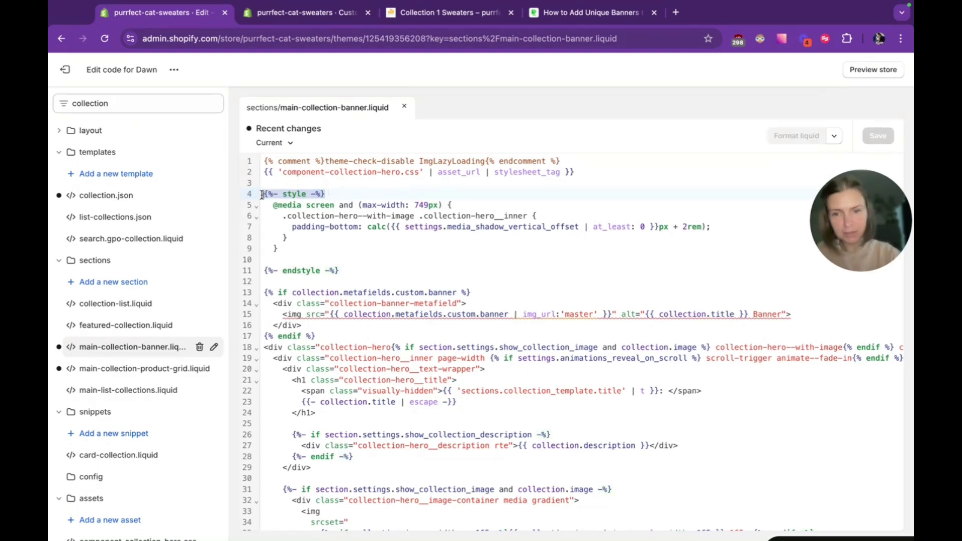
left_click(269, 268)
left_click(266, 258)
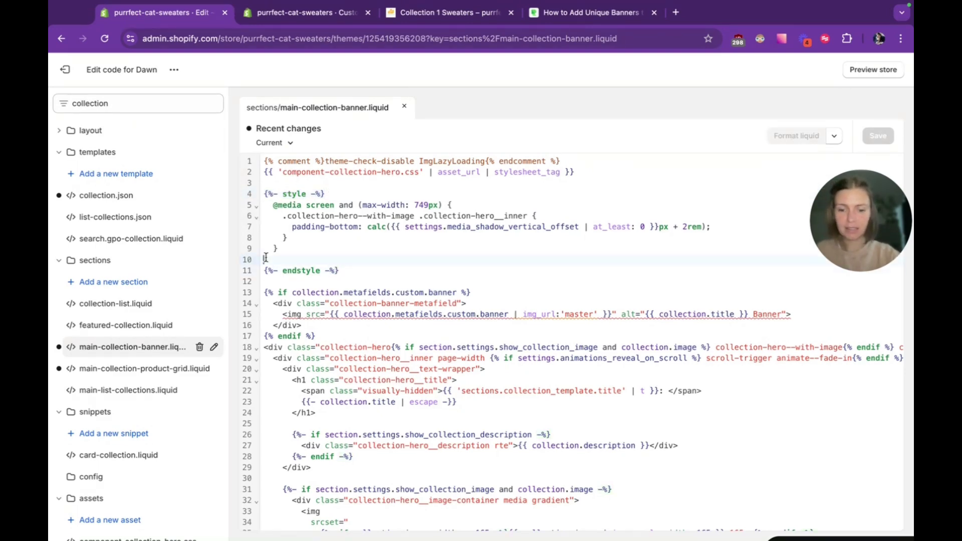
type(".collection-banner-metafield img {     width: 100%;     max-height: 300px;     object-fit: cover;   }")
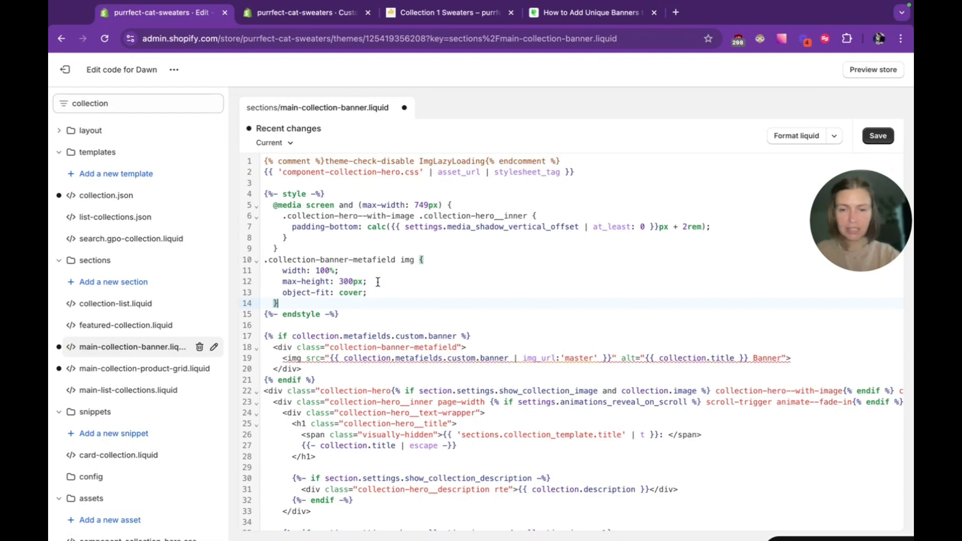
left_click_drag(378, 282, 294, 284)
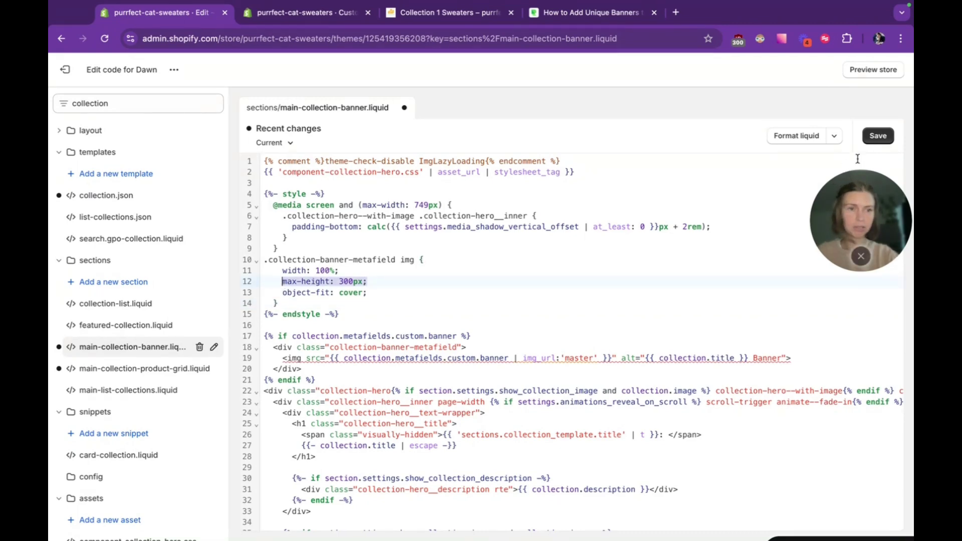
left_click(878, 136)
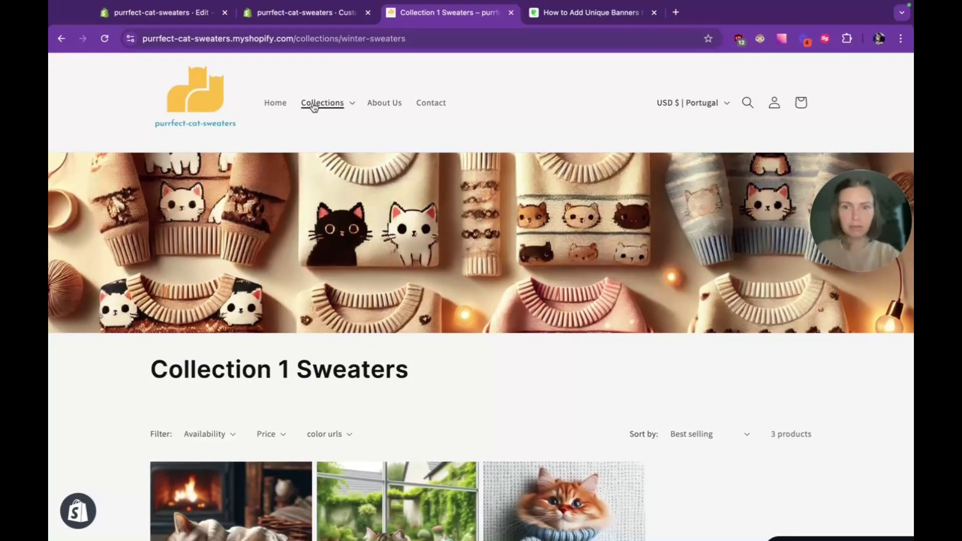
Open Collection 2 hats and preview it at mobile width in the theme editor.
left_click(319, 103)
left_click(316, 154)
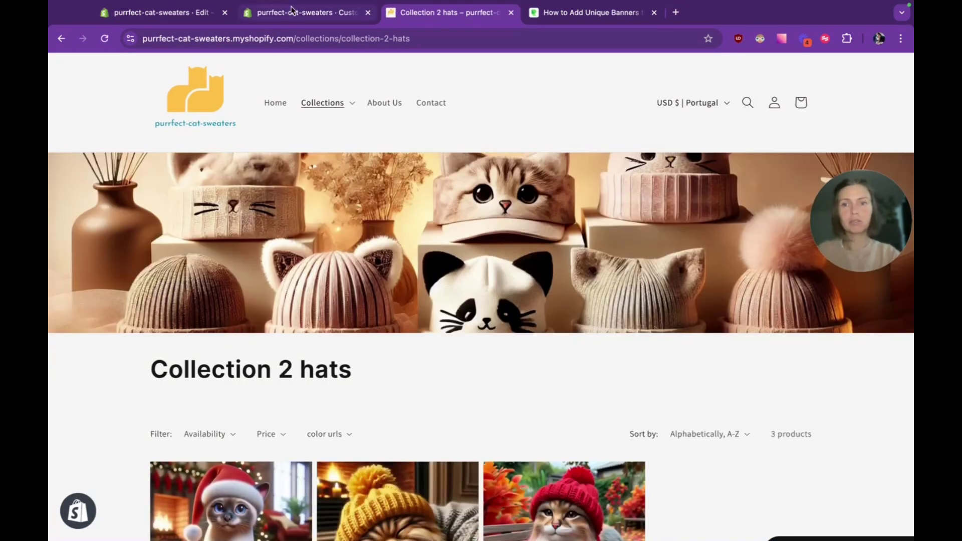
left_click(293, 16)
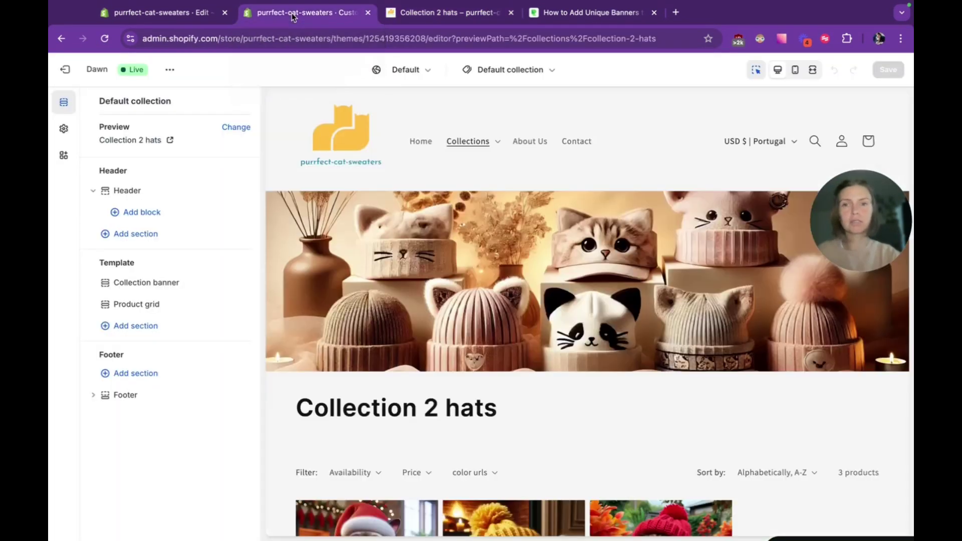
left_click(796, 74)
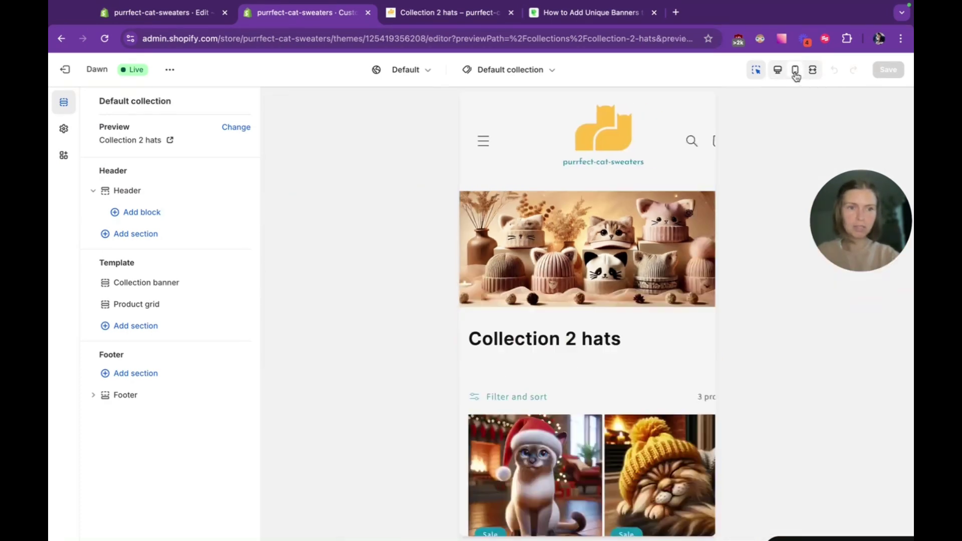